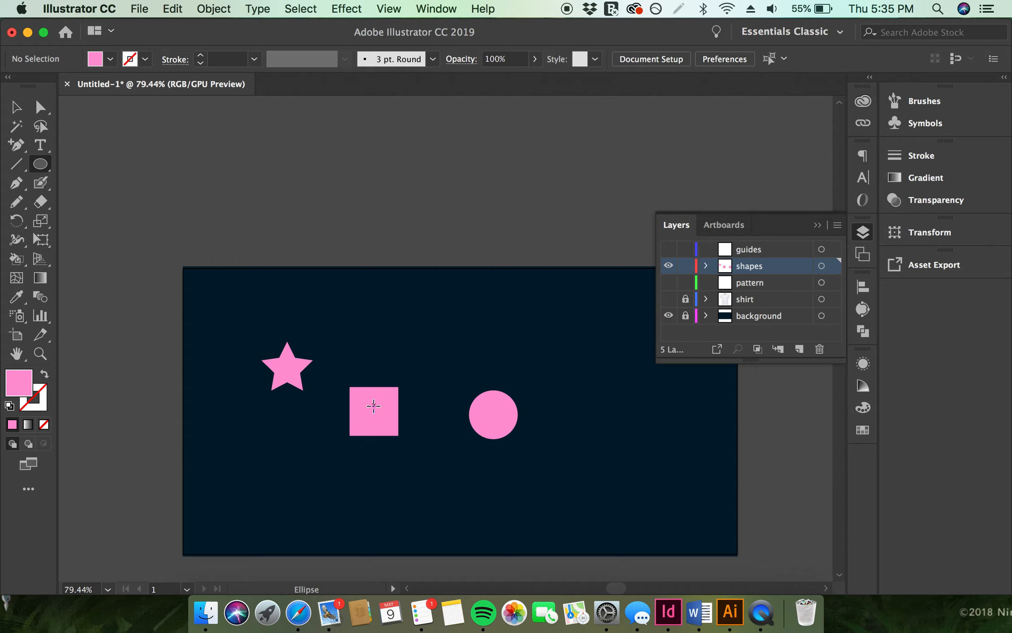
Select the star, square and circle together
left_click(374, 418)
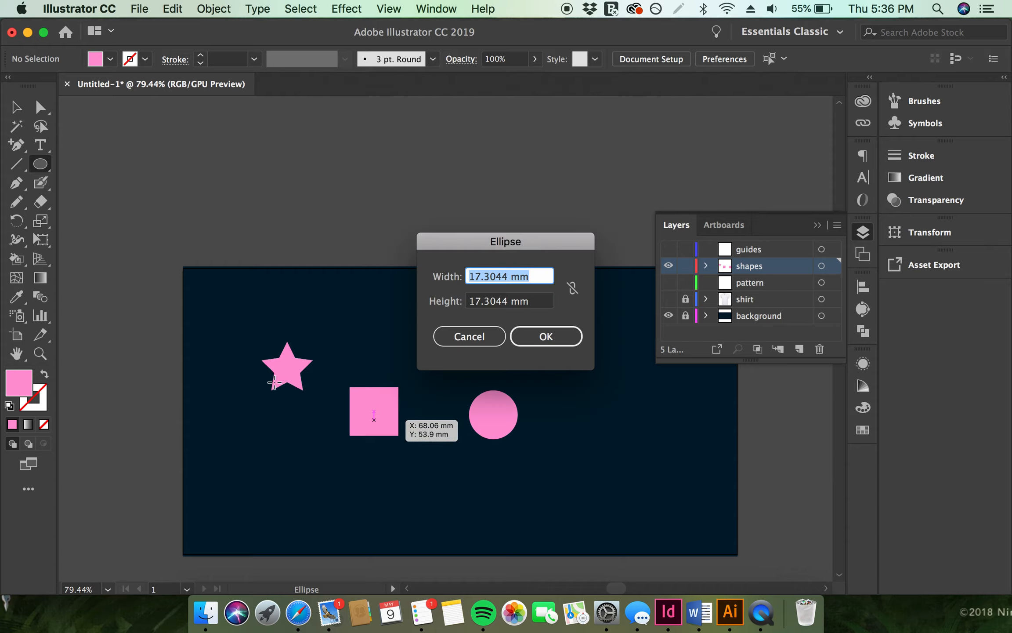
left_click(478, 337)
key("v")
left_click(371, 428)
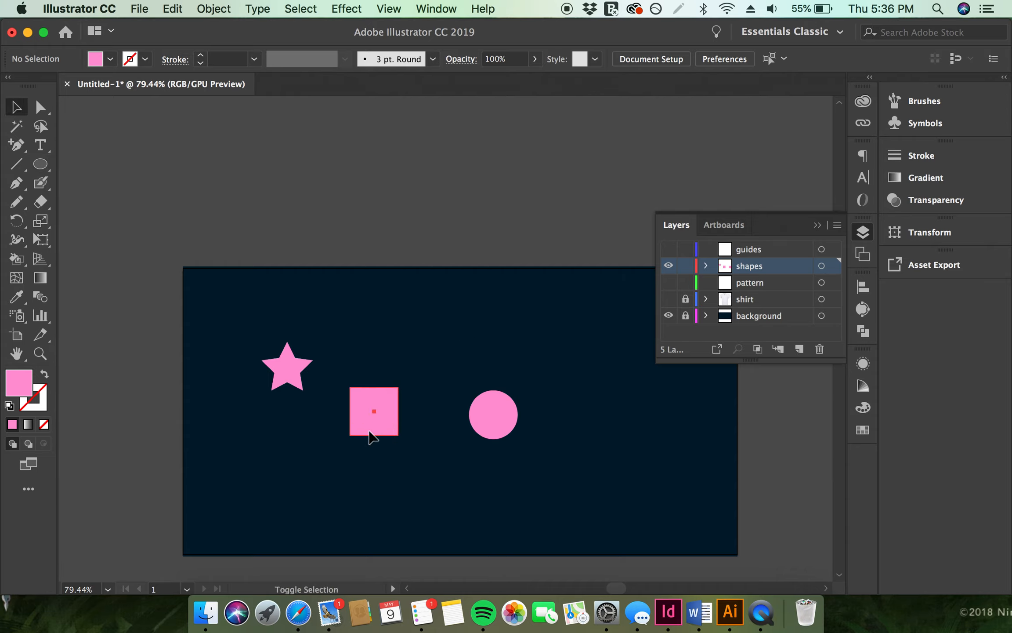
left_click(299, 384, "shift")
left_click(479, 401, "shift")
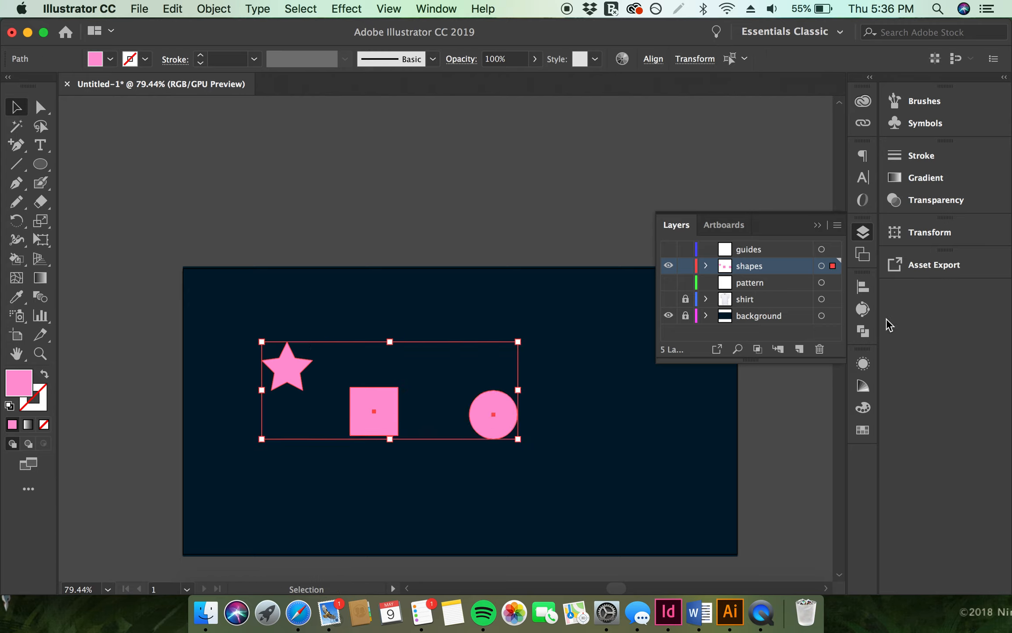
Align the three shapes on their vertical centres and distribute their horizontal centres
left_click(865, 290)
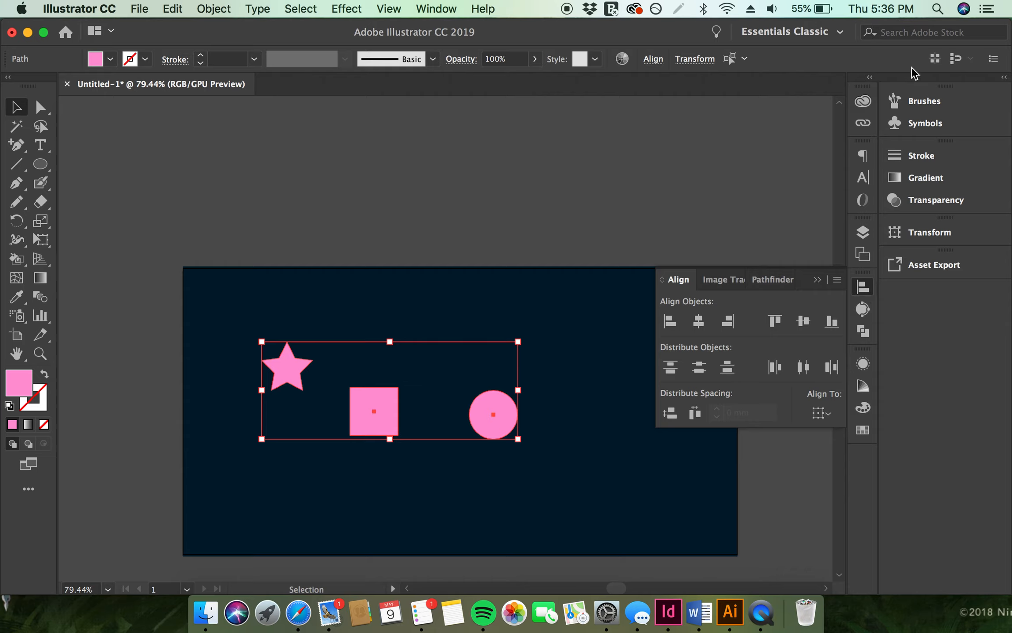
left_click(437, 8)
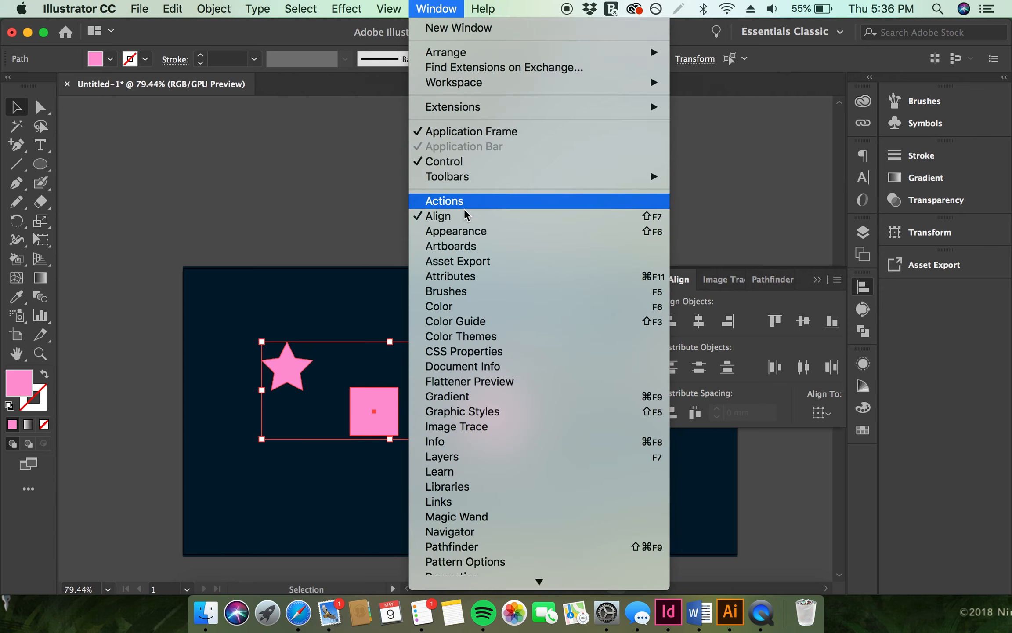
left_click(941, 394)
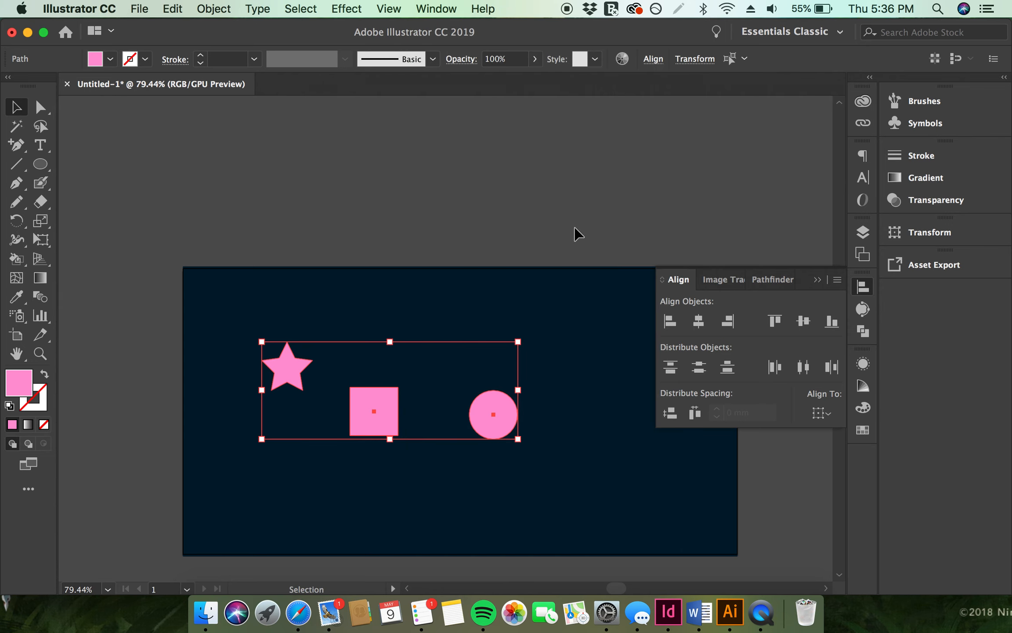
left_click(828, 418)
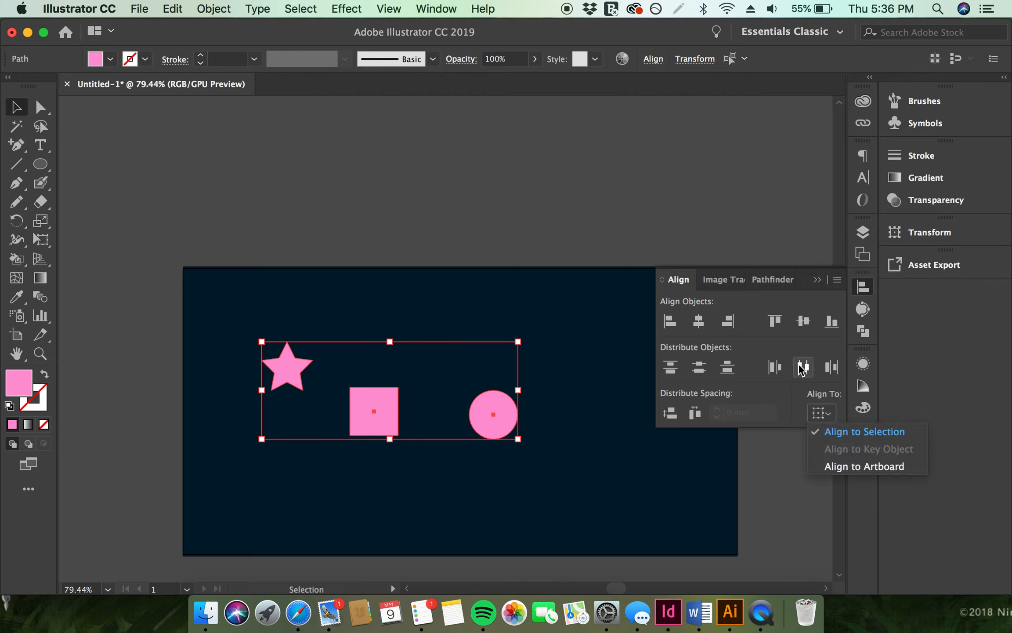
left_click(763, 416)
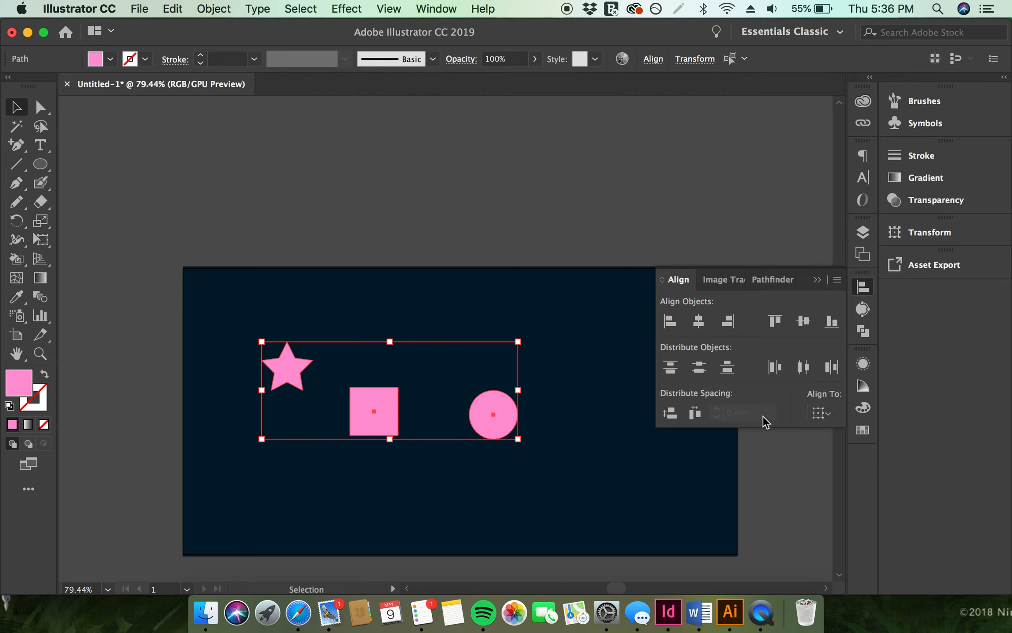
left_click(804, 322)
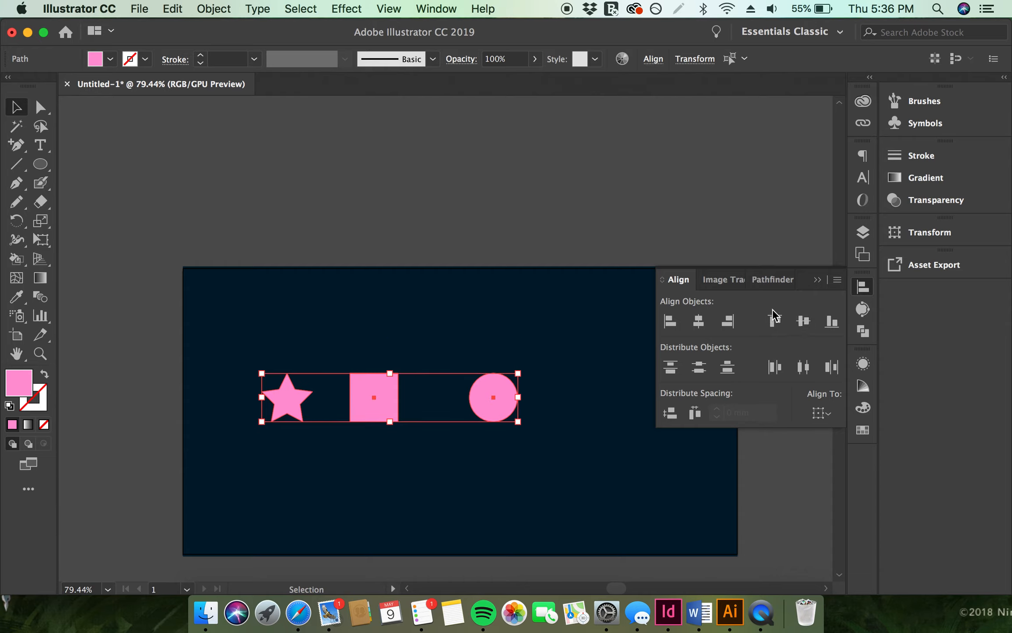
left_click(802, 368)
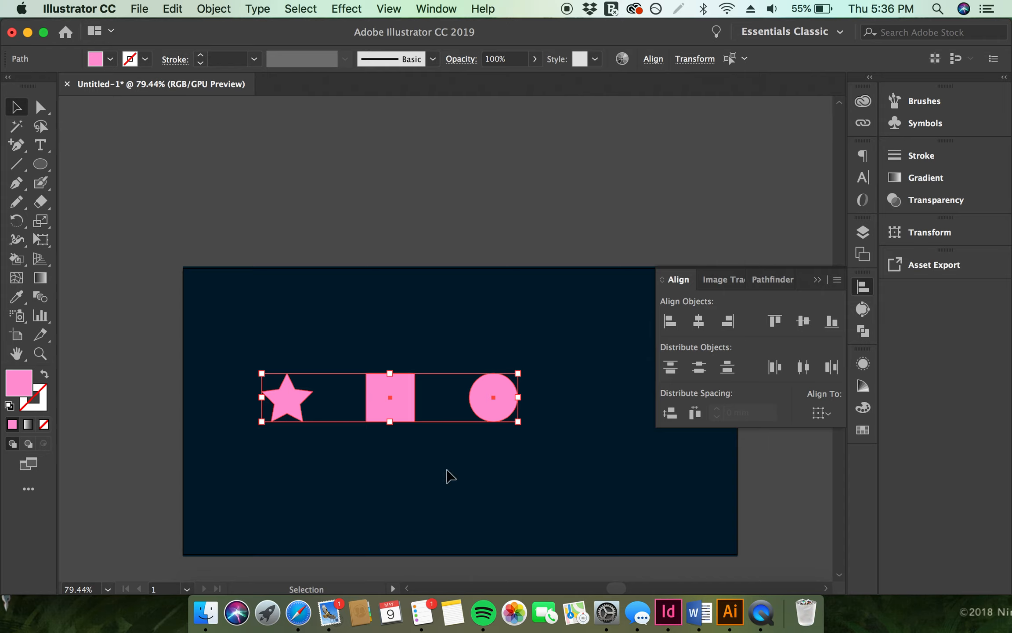
Move the star and the circle closer to the square
left_click(369, 506)
left_click(479, 395)
left_click(401, 396, "shift")
left_click(289, 396, "shift")
left_click(342, 436)
left_click_drag(281, 407, 307, 406)
left_click_drag(487, 397, 463, 397)
Reselect all three shapes and distribute their horizontal centres evenly again
left_click(372, 402, "shift")
left_click(308, 406, "shift")
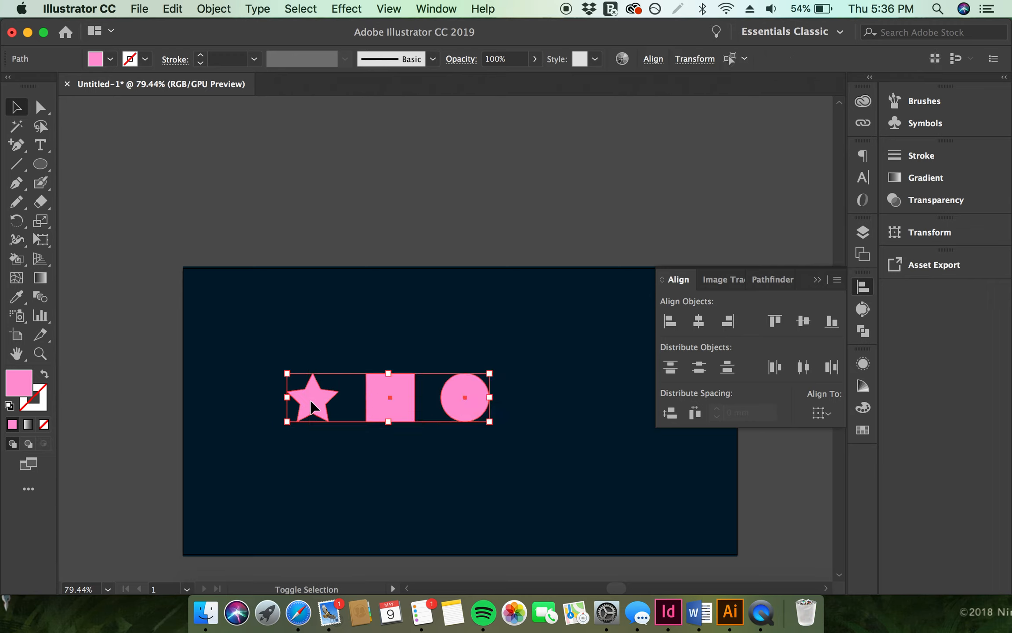
left_click(803, 367)
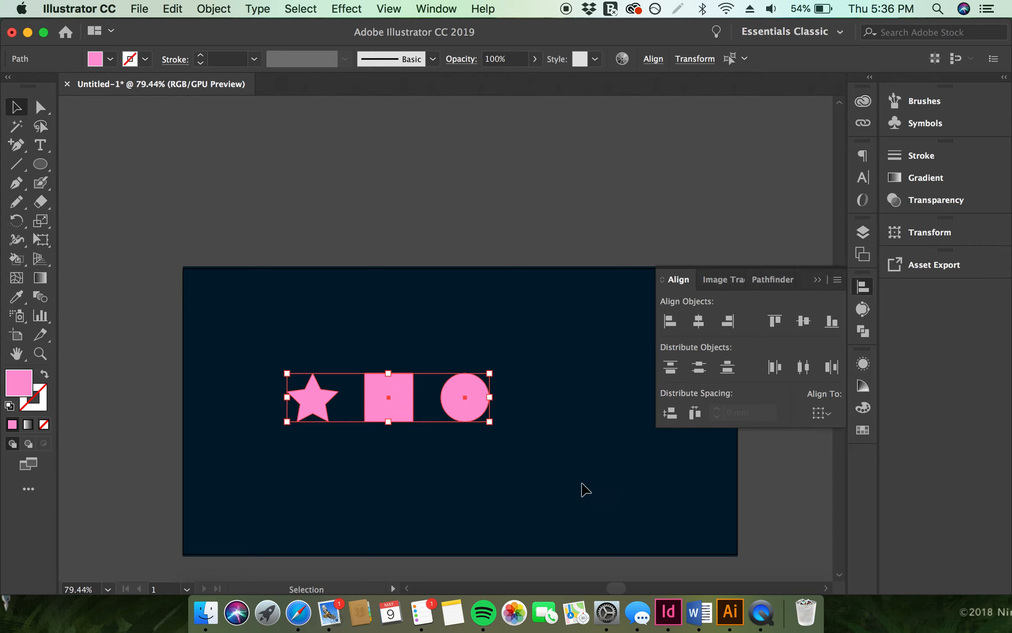
Make a new pattern from the three selected shapes
left_click(205, 8)
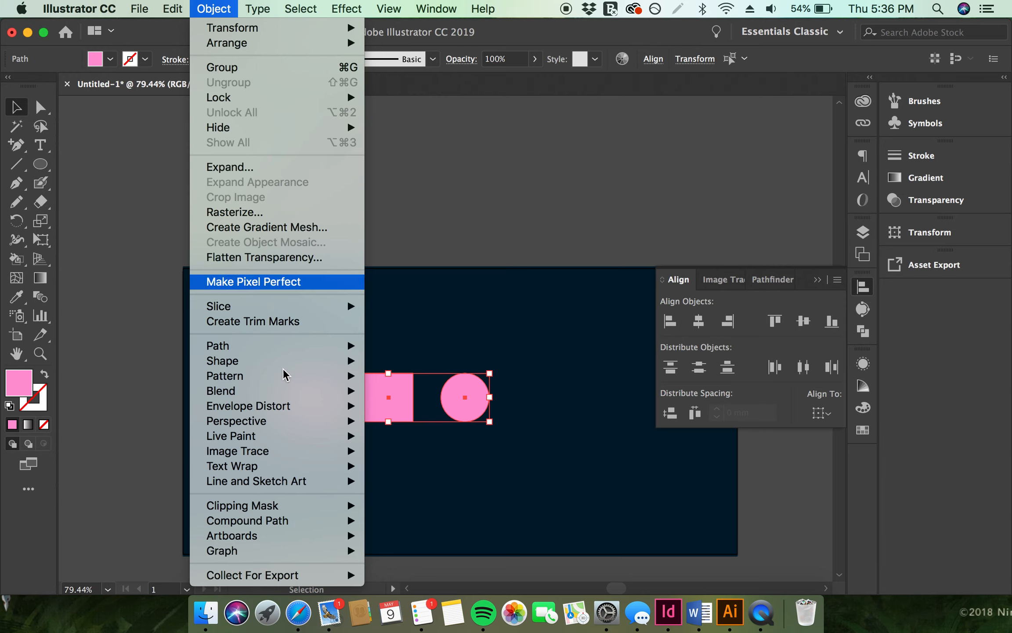
mouse_move(286, 383)
left_click(391, 377)
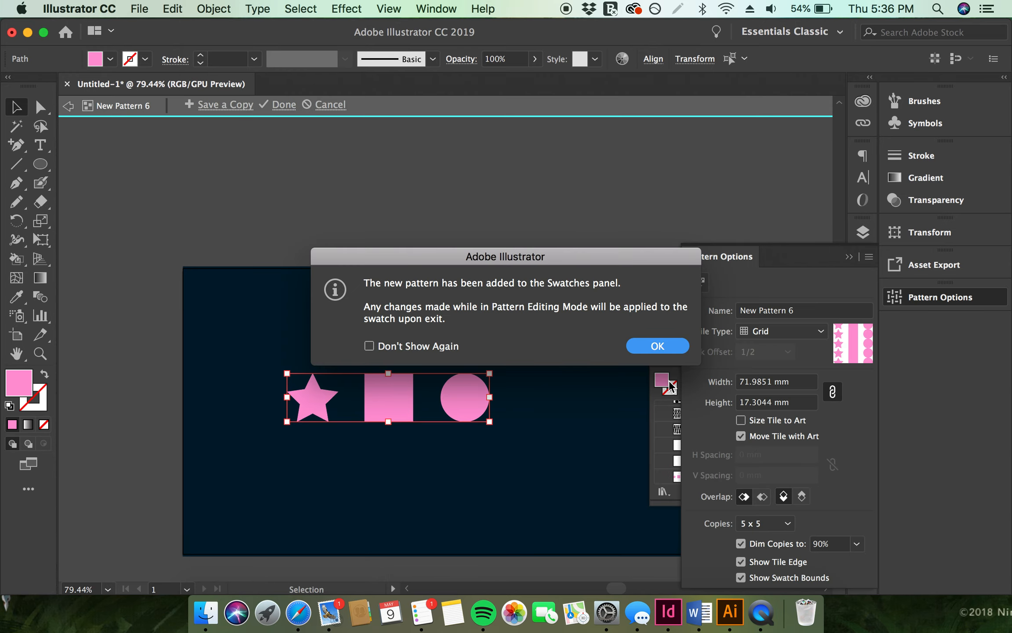
left_click(642, 346)
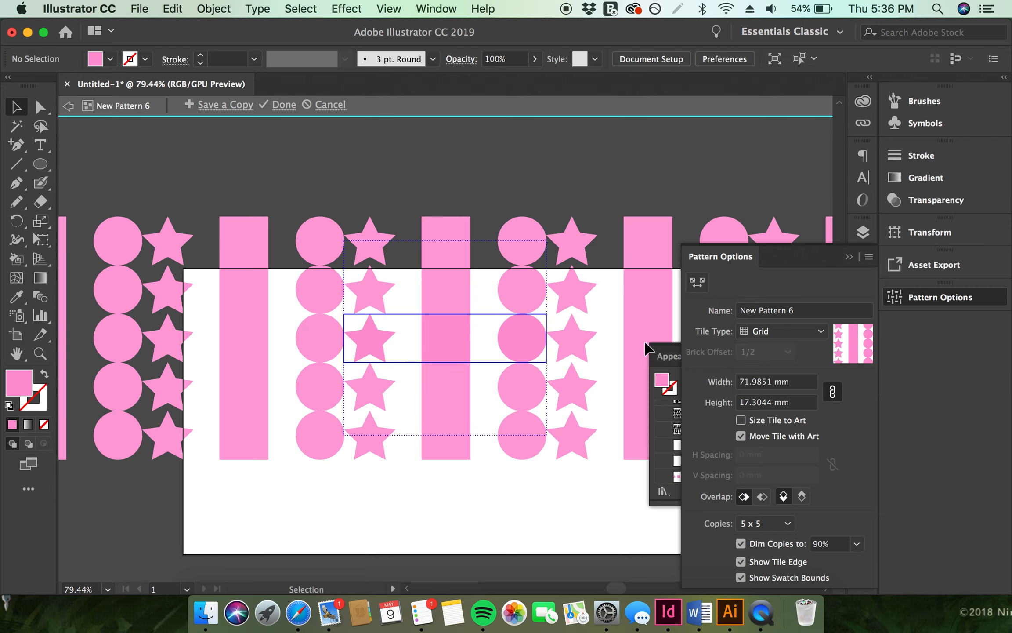
Rename the pattern to Square_Circle_Star
double_click(775, 311)
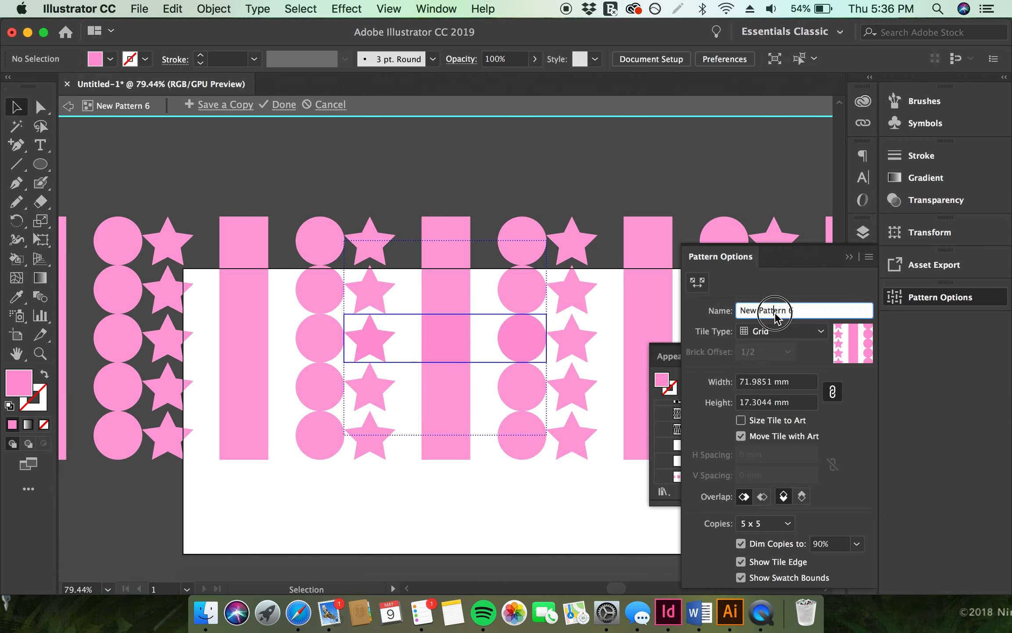
triple_click(775, 311)
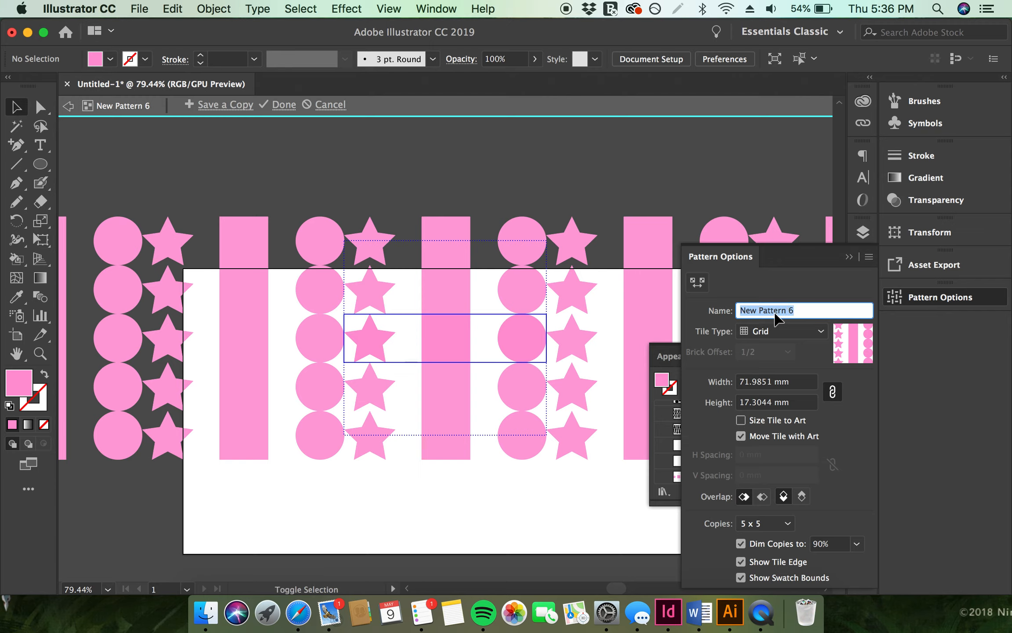
type("Square")
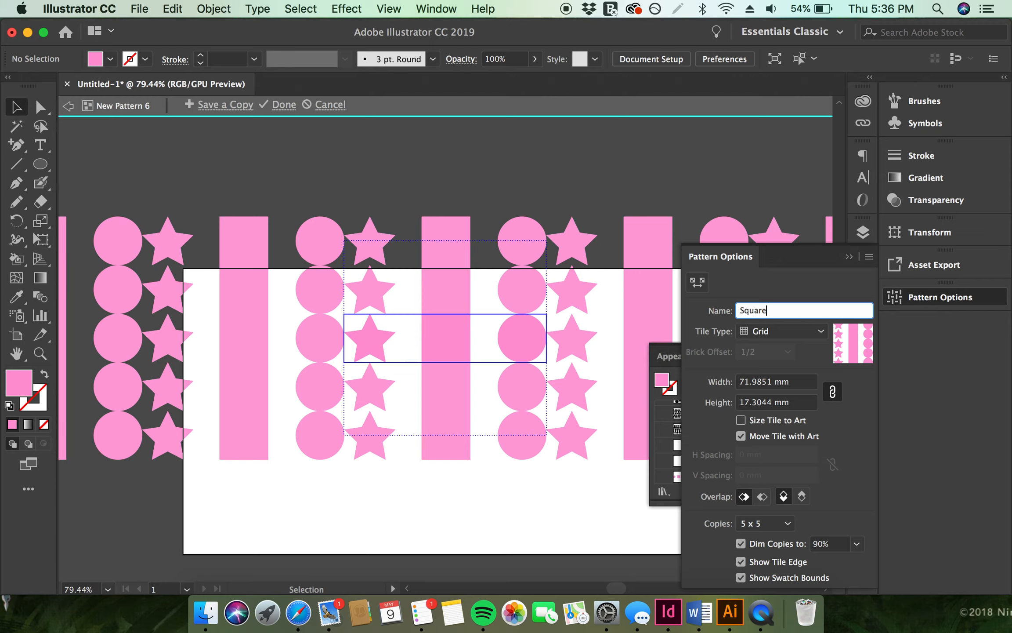
type("_Circle_Star")
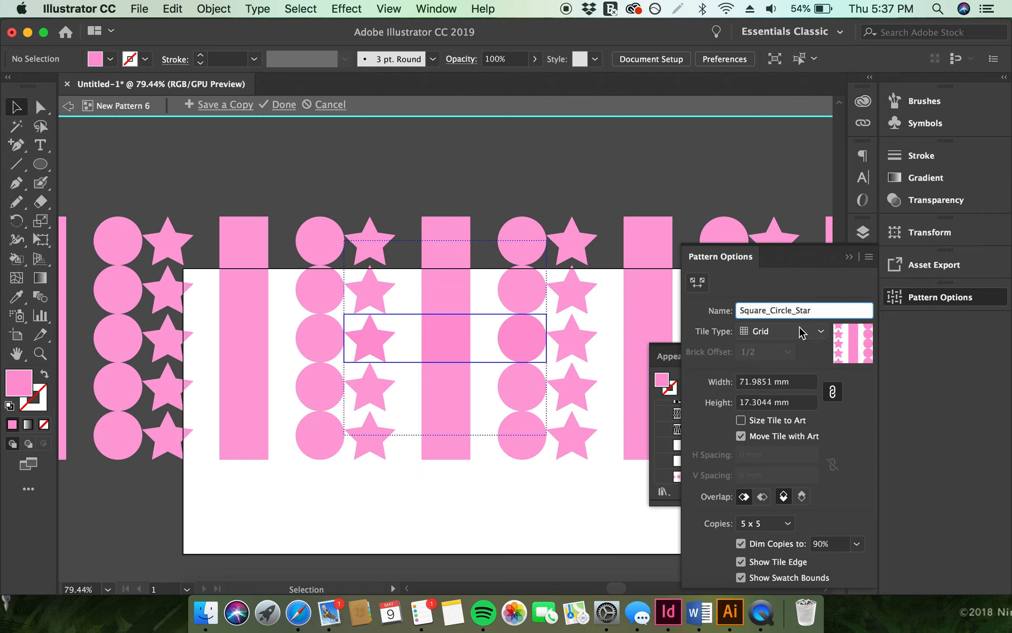
Set the tile type to Brick by Row with a brick offset of 3/5
left_click(820, 331)
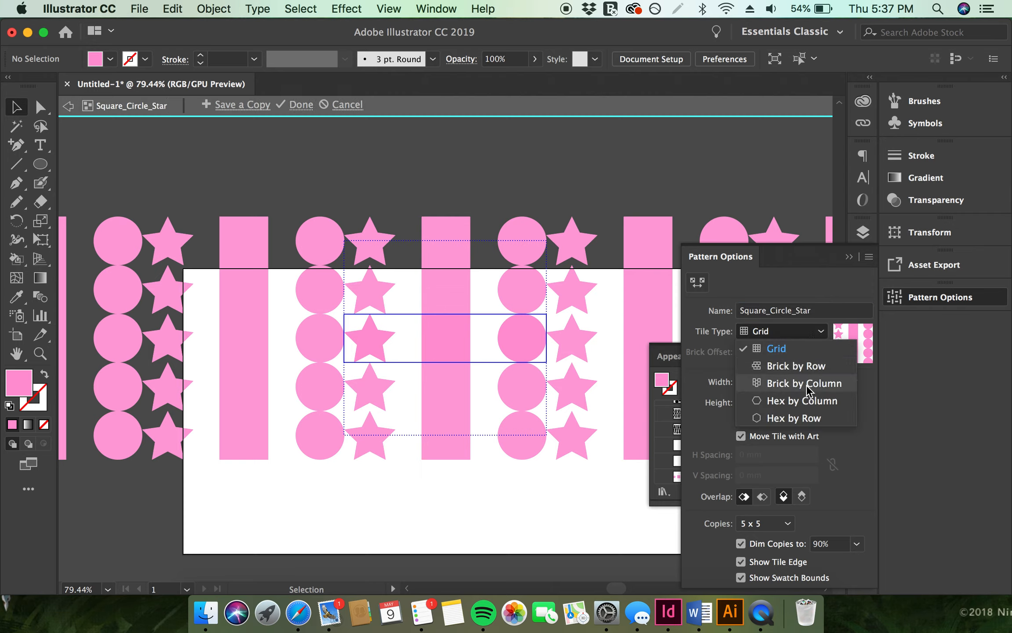
left_click(796, 365)
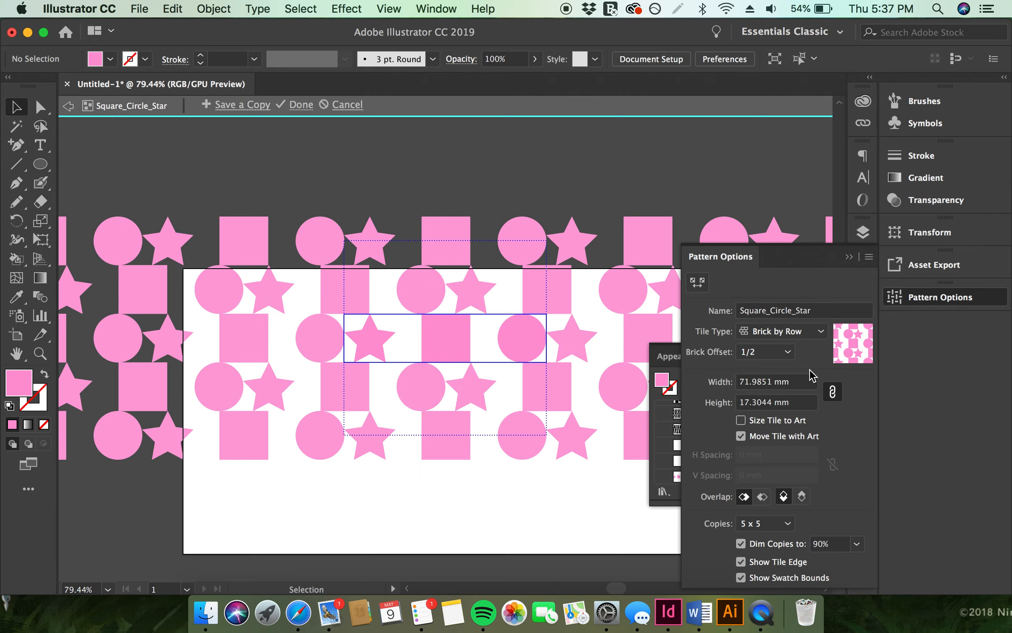
left_click(770, 351)
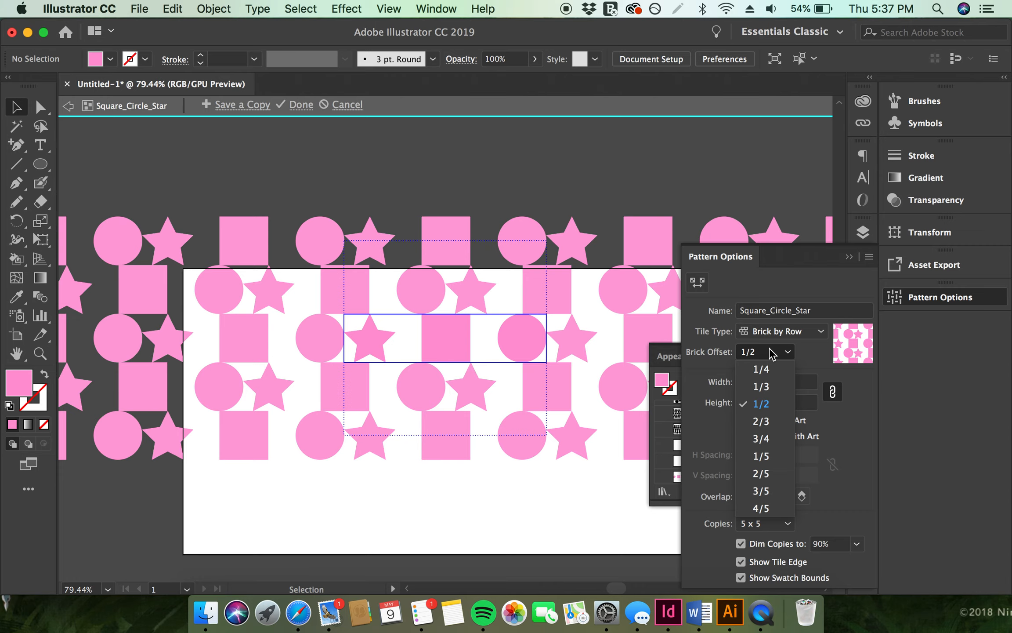
left_click(760, 491)
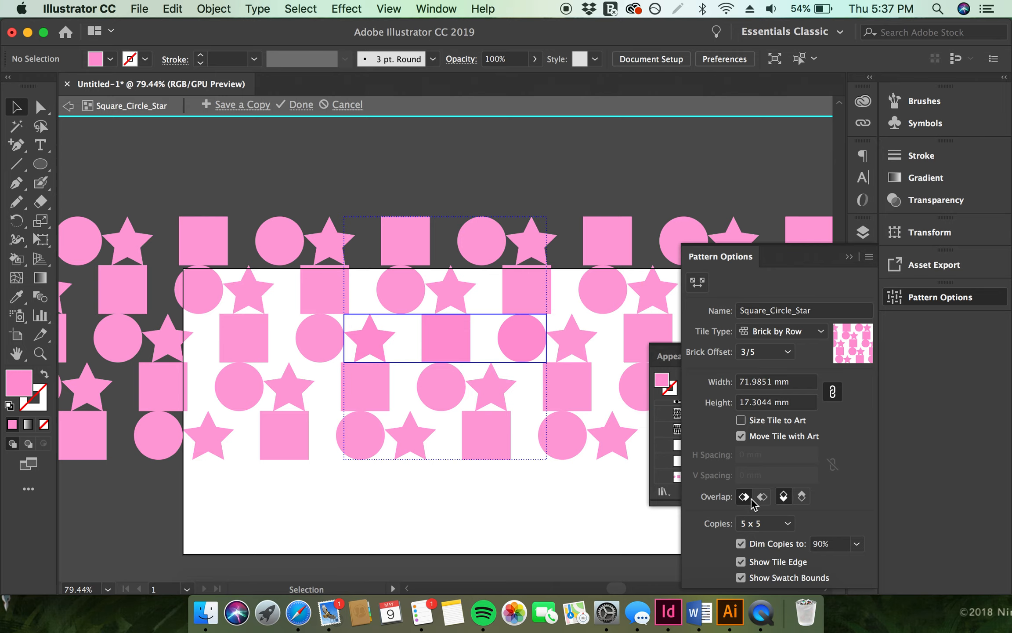
Set the pattern tile height to 21 mm
left_click(741, 436)
left_click(787, 382)
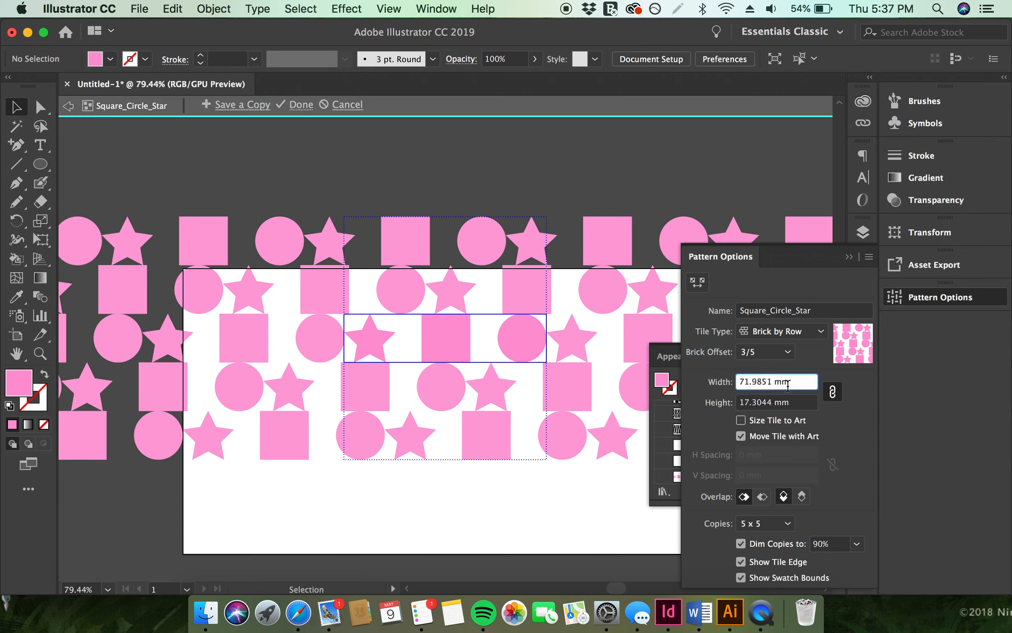
left_click(752, 401)
type("20")
key("Return")
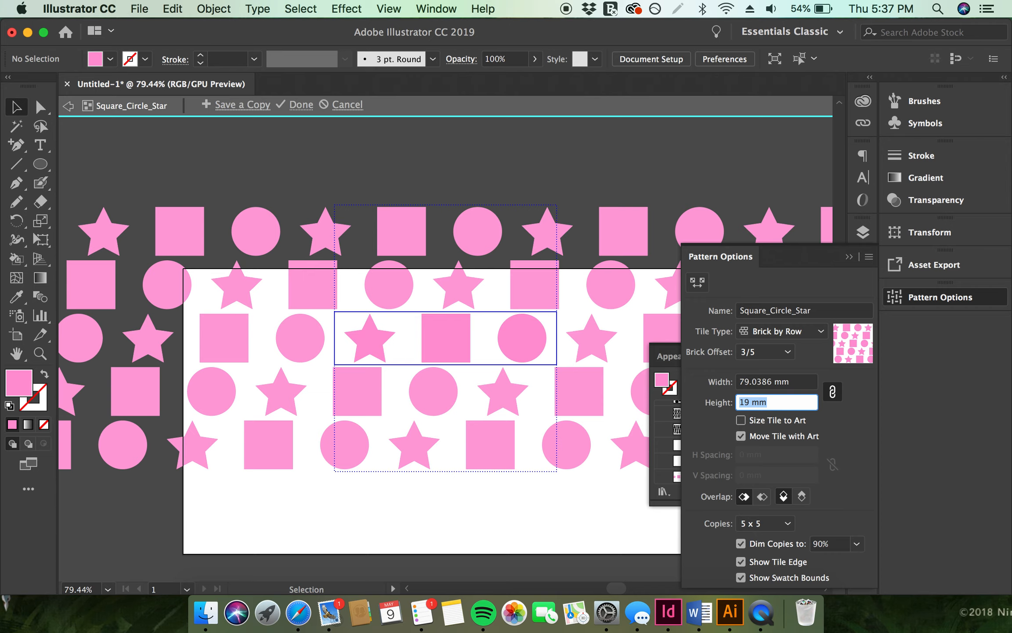
key("Up")
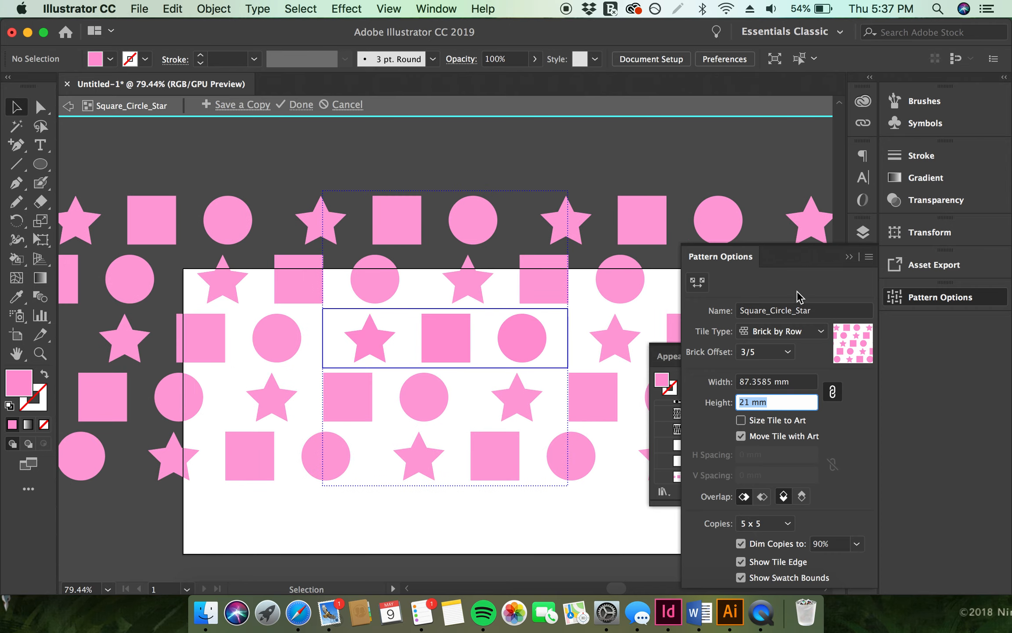
Exit pattern editing mode to save the Square_Circle_Star swatch
left_click(847, 257)
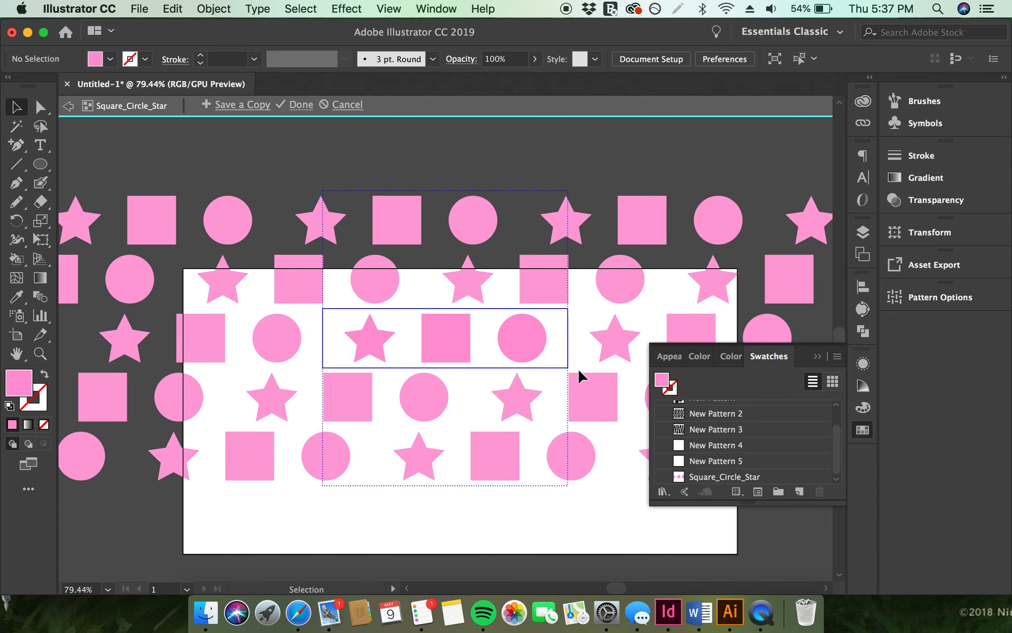
double_click(433, 514)
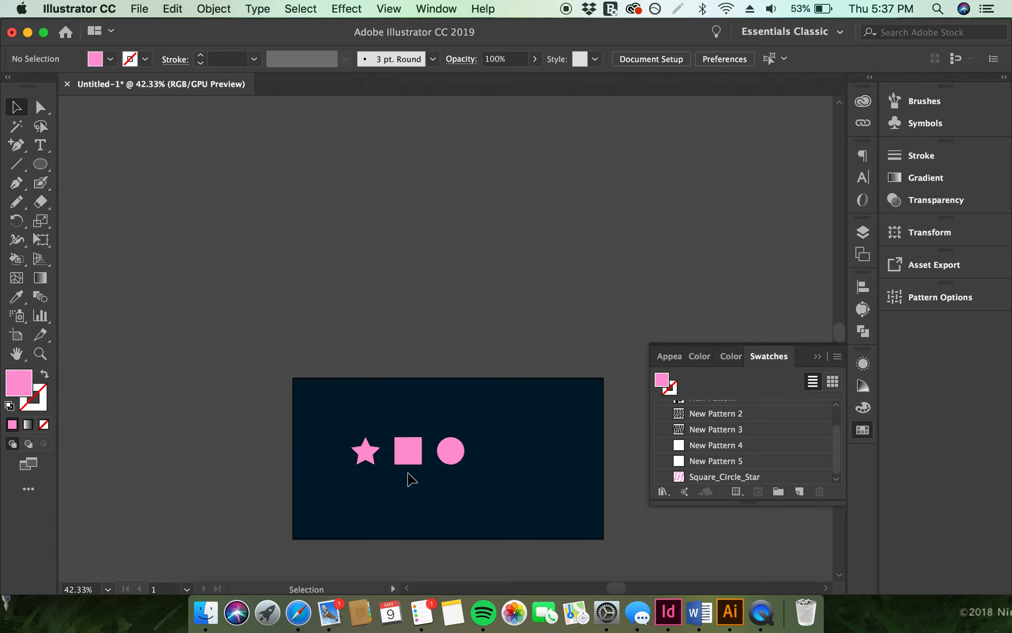
Select the three shapes and scale them down to a much smaller group
scroll(408, 474, "up", 3)
left_click(399, 437)
left_click(330, 441, "shift")
left_click(496, 437, "shift")
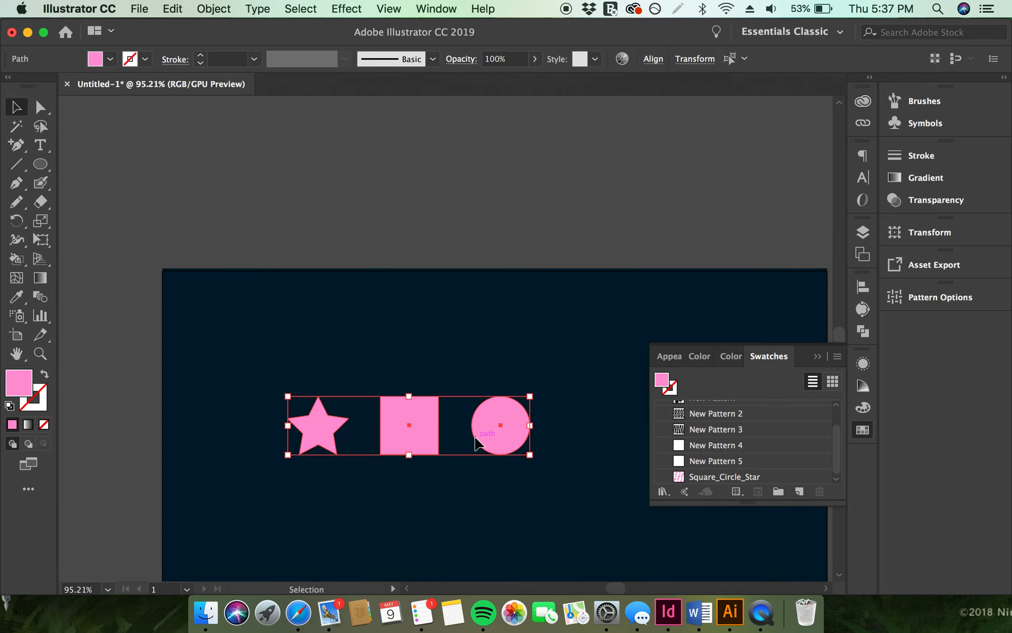
left_click_drag(288, 397, 444, 442)
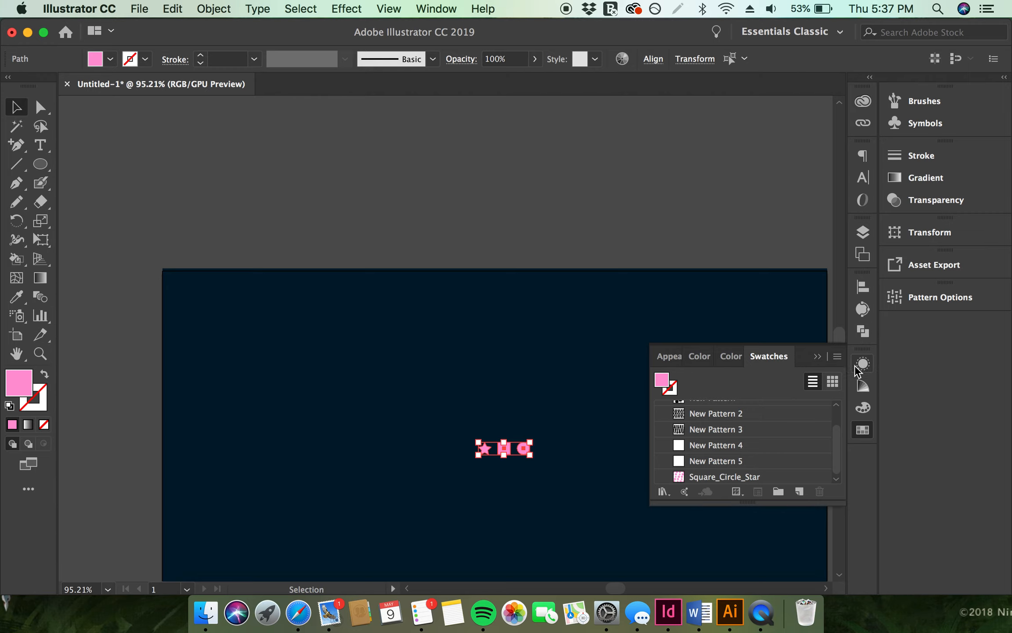
Make a new pattern from the three small selected shapes and open the Pattern Options panel
left_click(201, 8)
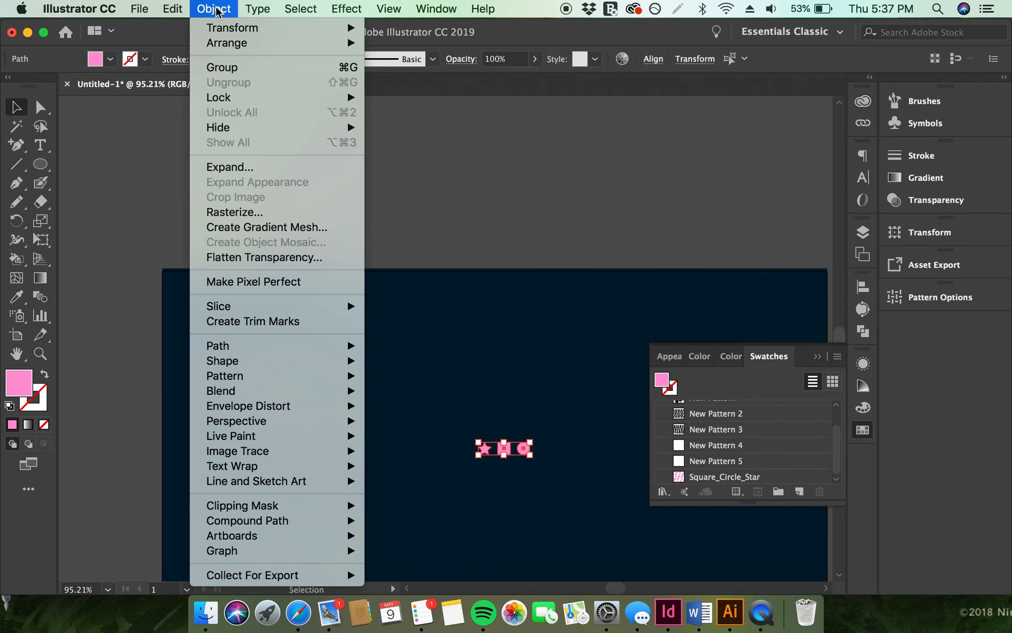
mouse_move(347, 376)
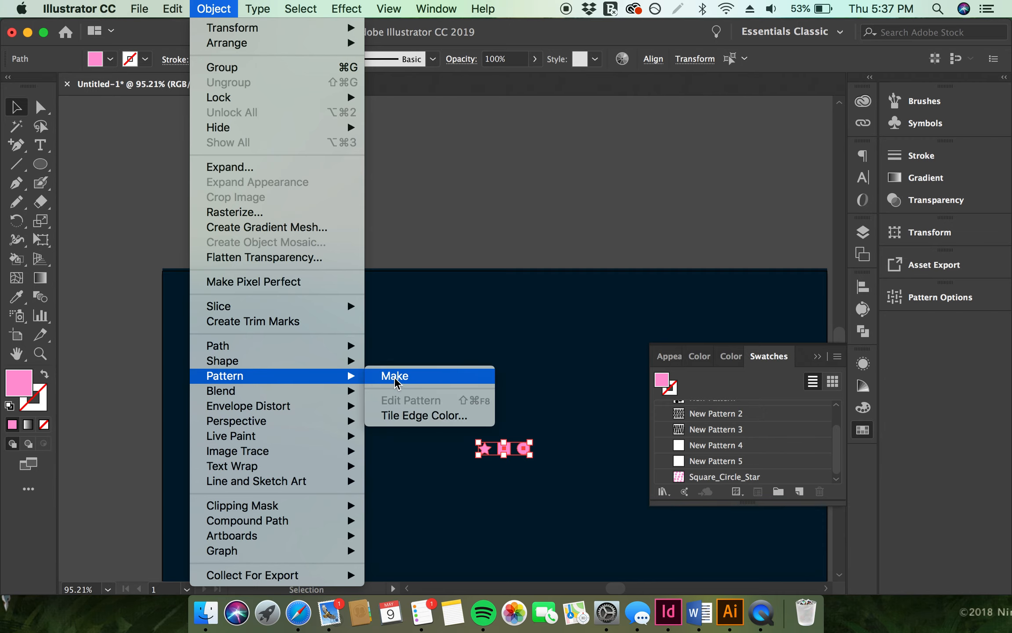
mouse_move(436, 9)
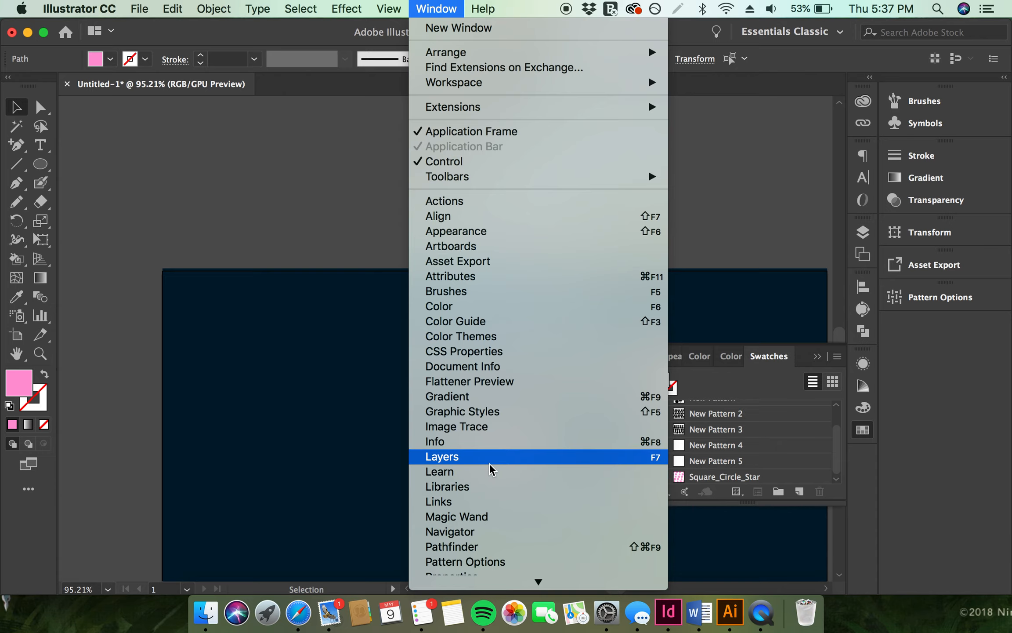
left_click(489, 562)
left_click(959, 303)
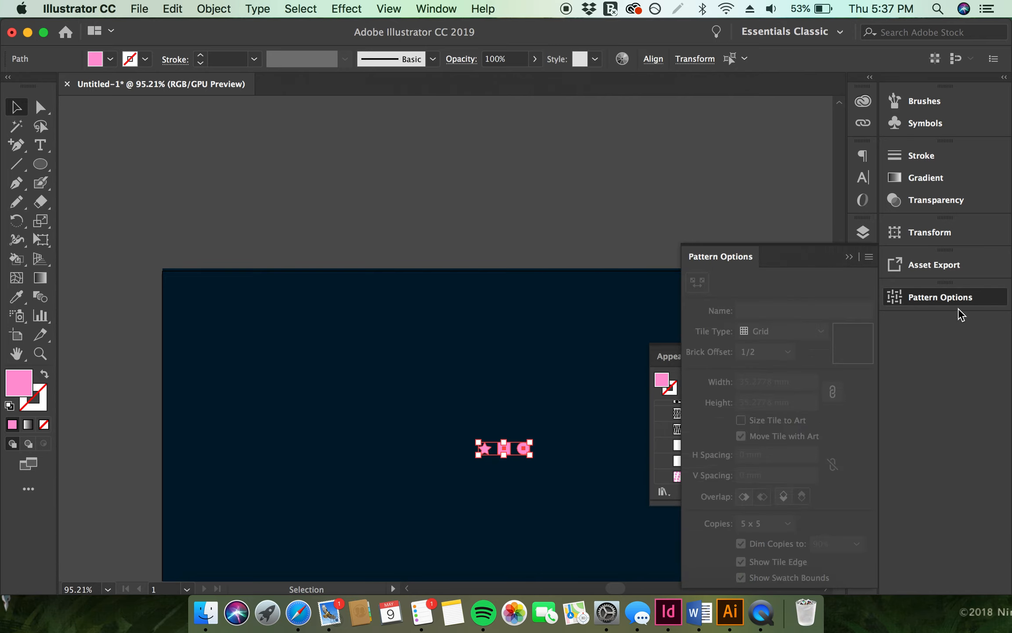
left_click(957, 299)
left_click(957, 299)
left_click(869, 257)
left_click(827, 264)
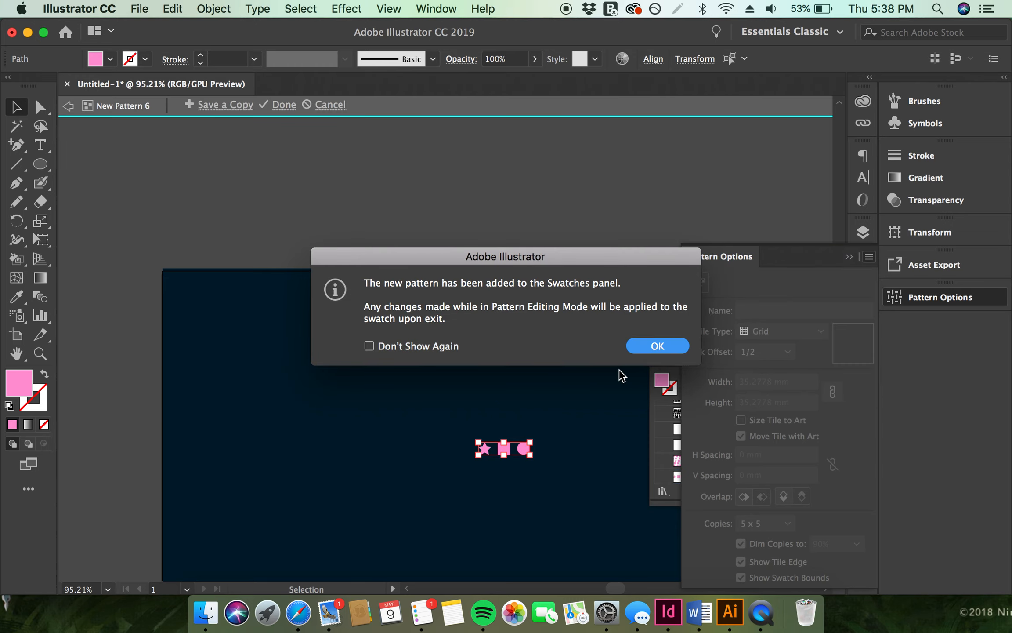
left_click(651, 345)
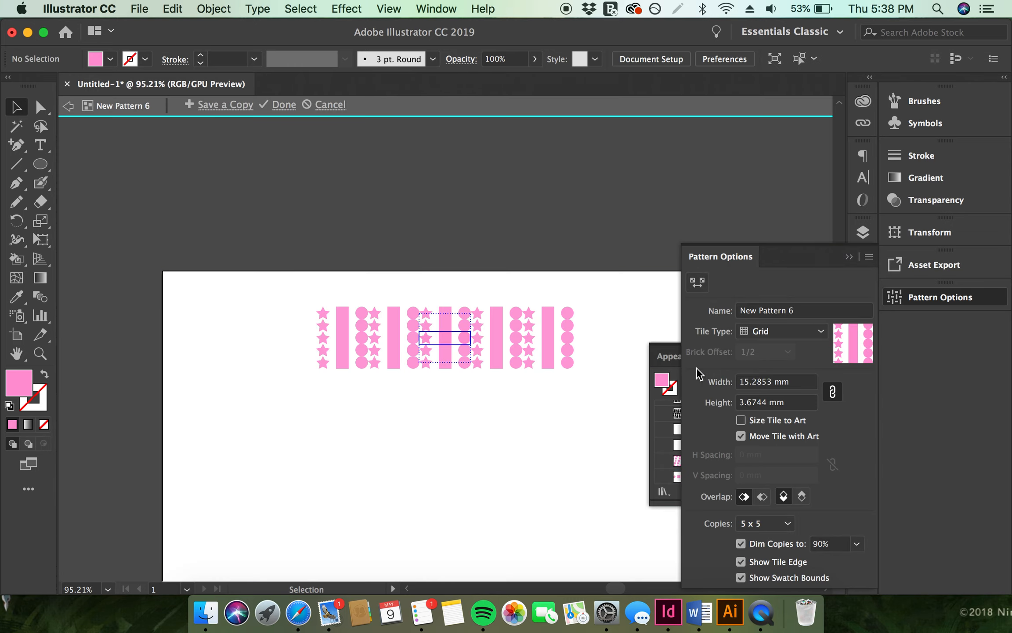
Try the Brick by Column tile type with a brick offset of 1/5
left_click(764, 333)
left_click(776, 378)
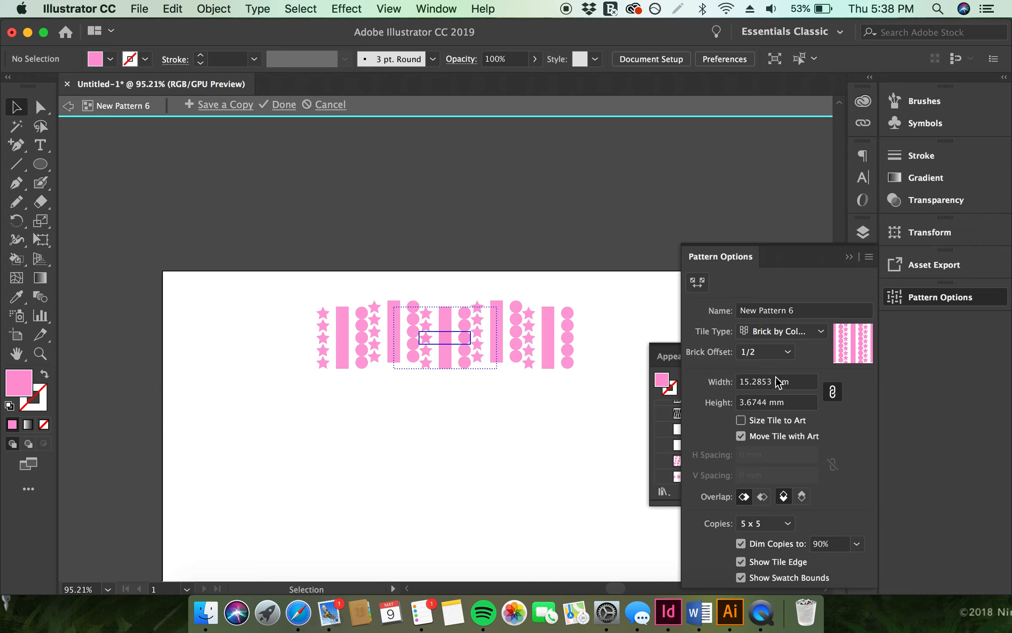
left_click(773, 352)
left_click(764, 456)
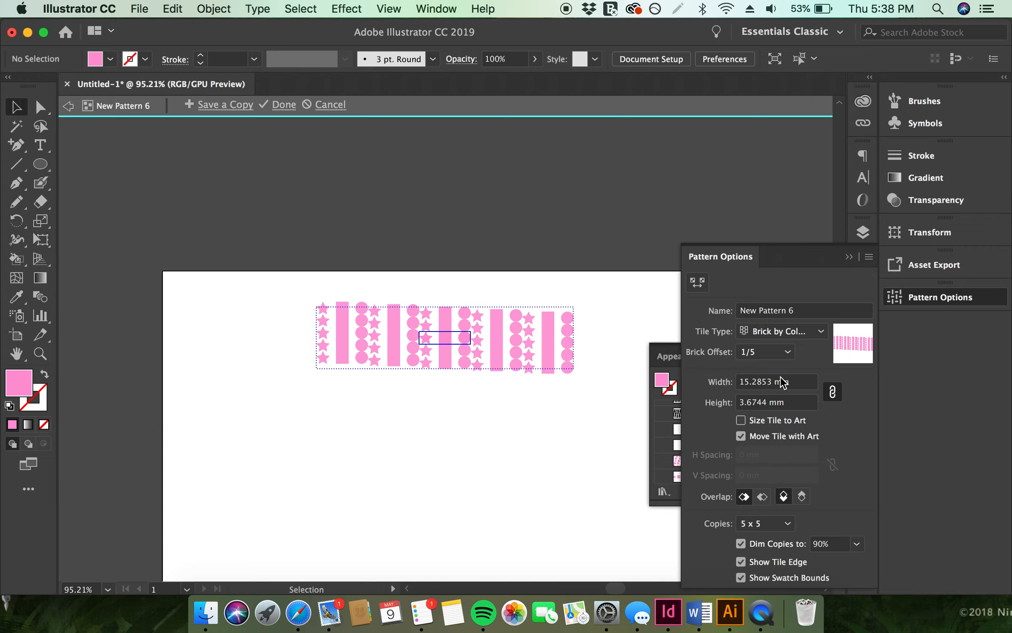
Set the tile type to Brick by Row with a brick offset of 3/5
left_click(796, 331)
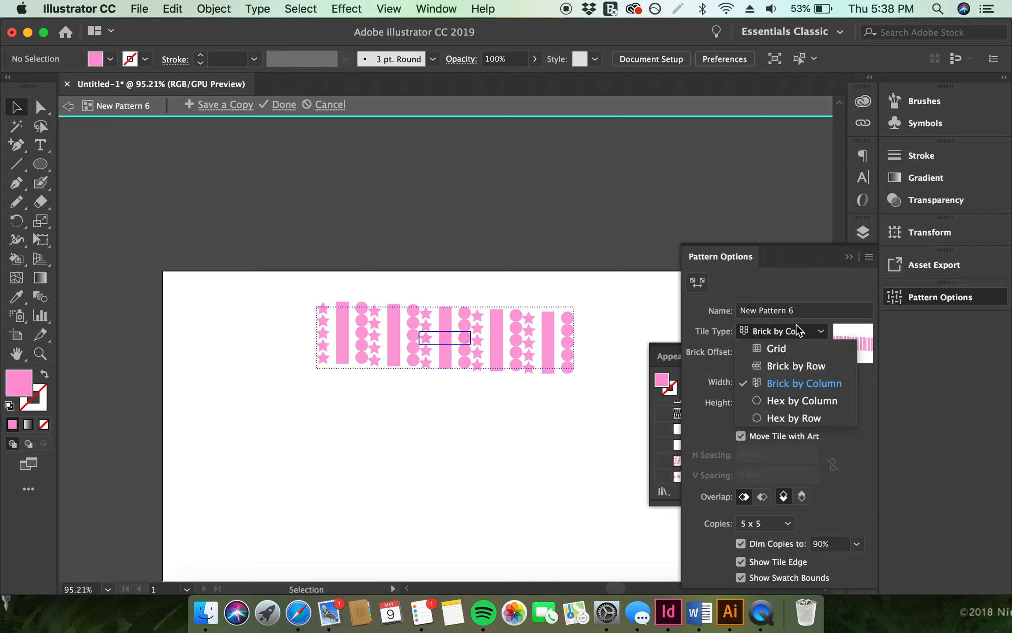
left_click(788, 364)
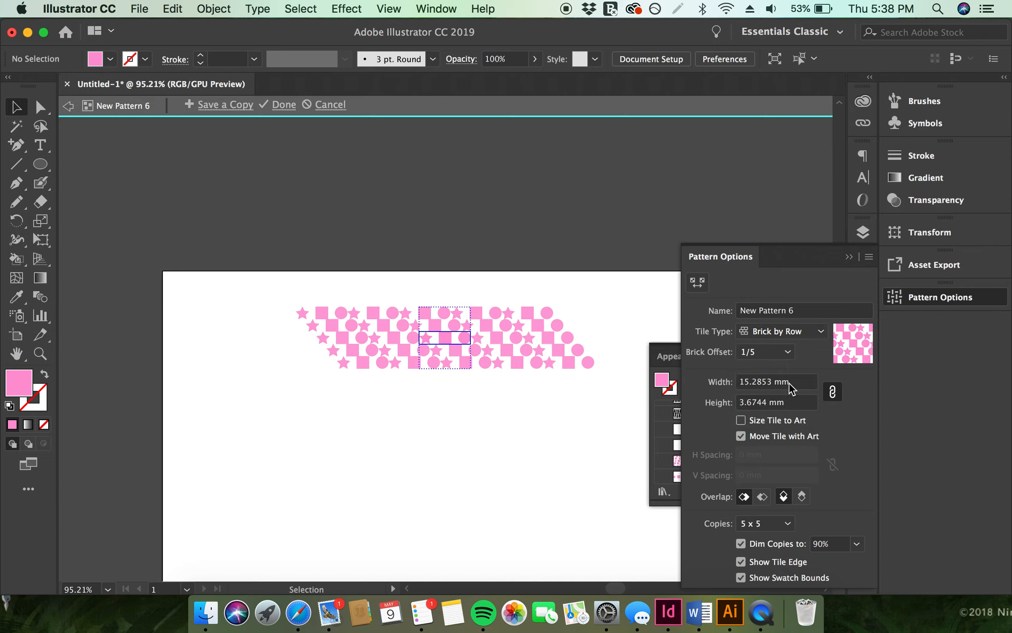
left_click(783, 355)
left_click(774, 491)
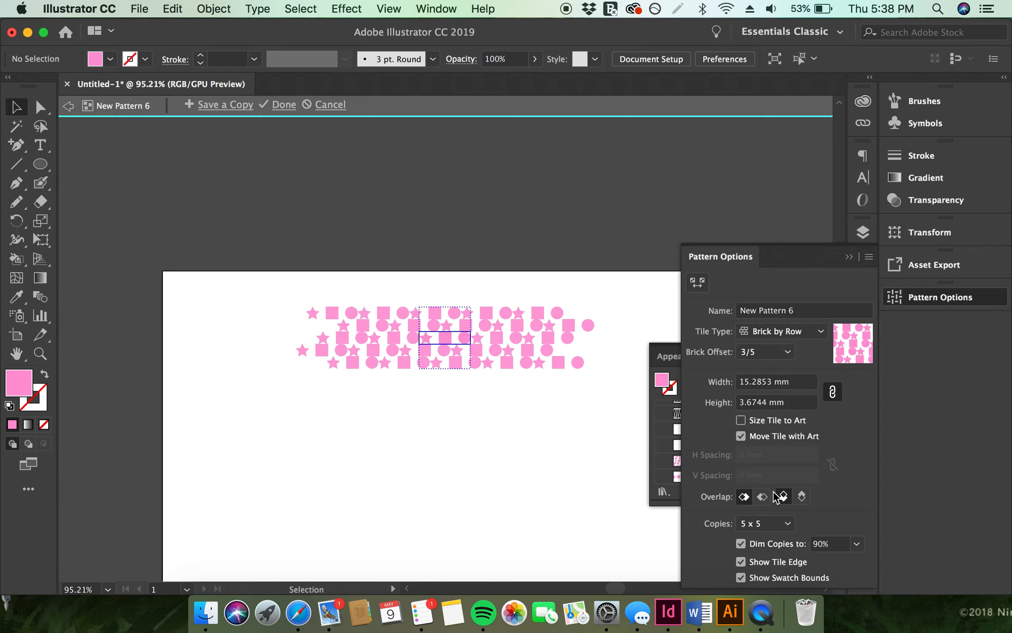
left_click(775, 494)
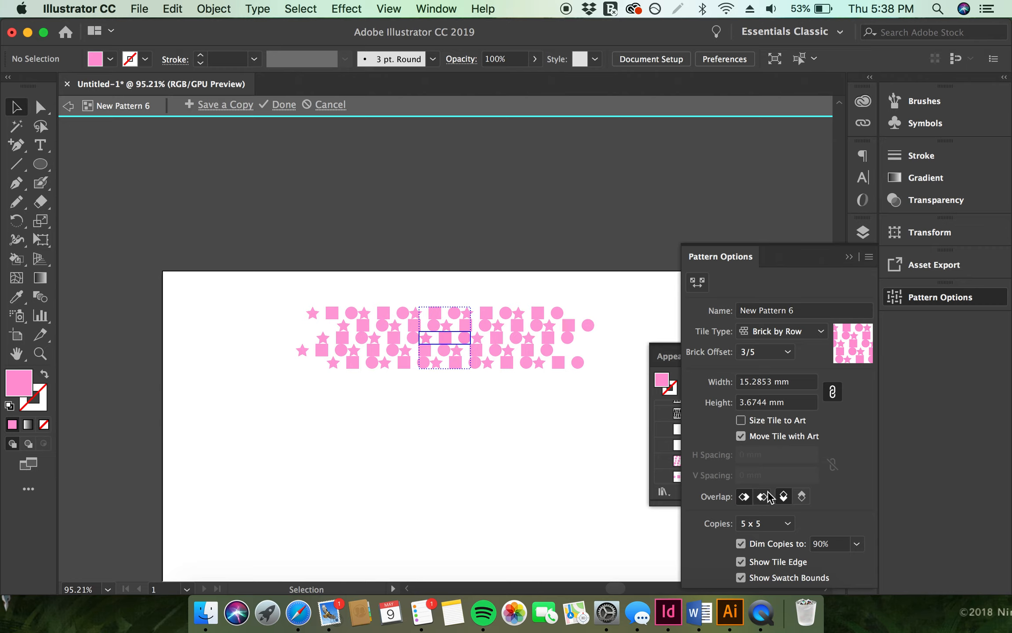
Set the pattern tile height to 4 mm and exit pattern editing mode
double_click(758, 401)
type("4")
key("Return")
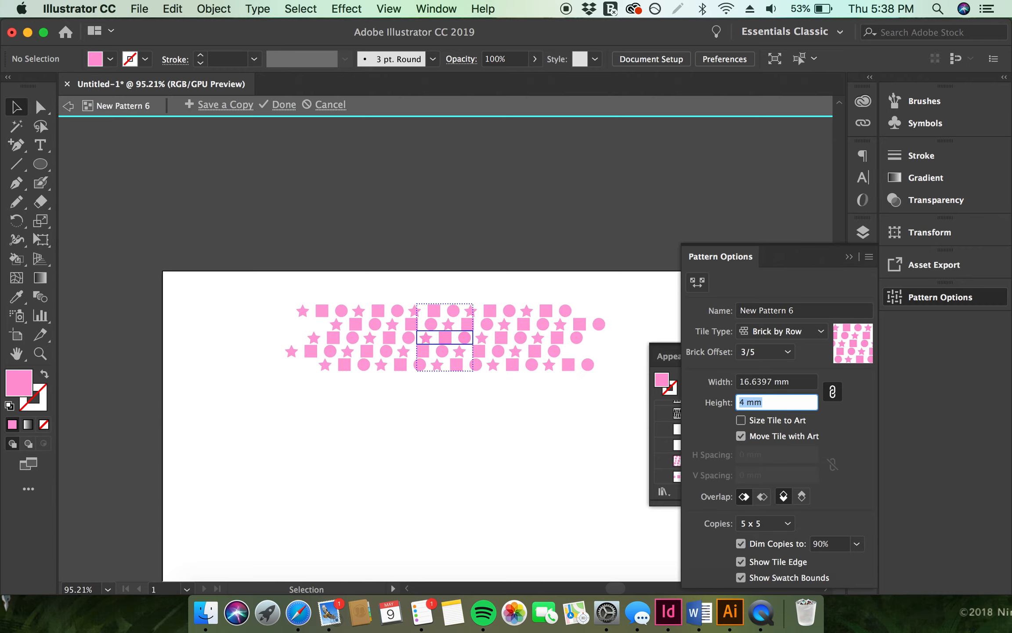
key("Return")
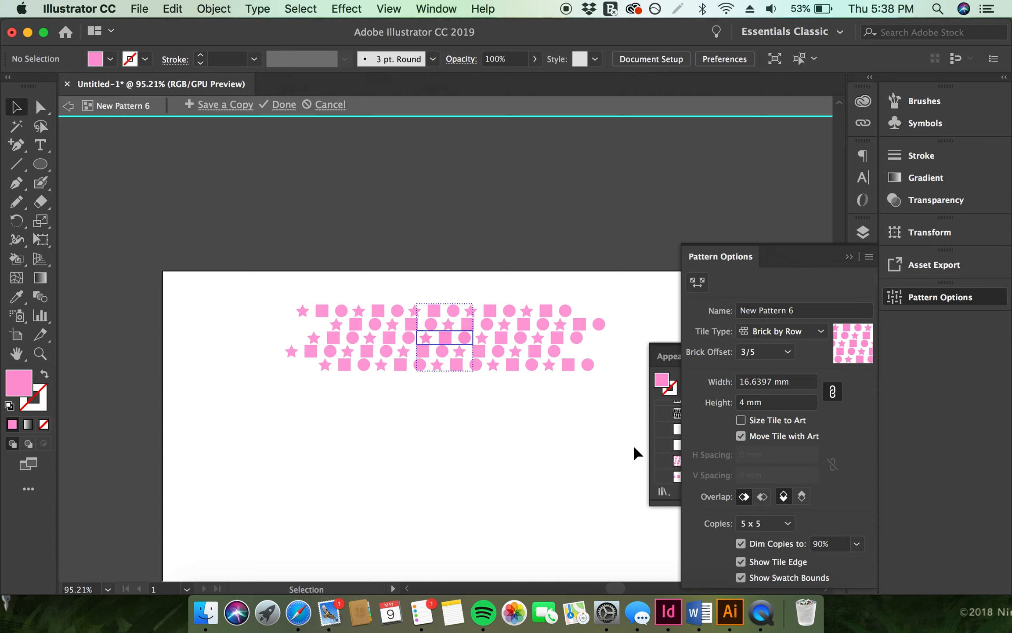
key("Escape")
left_click(510, 455)
left_click(483, 457, "shift")
left_click(548, 457, "shift")
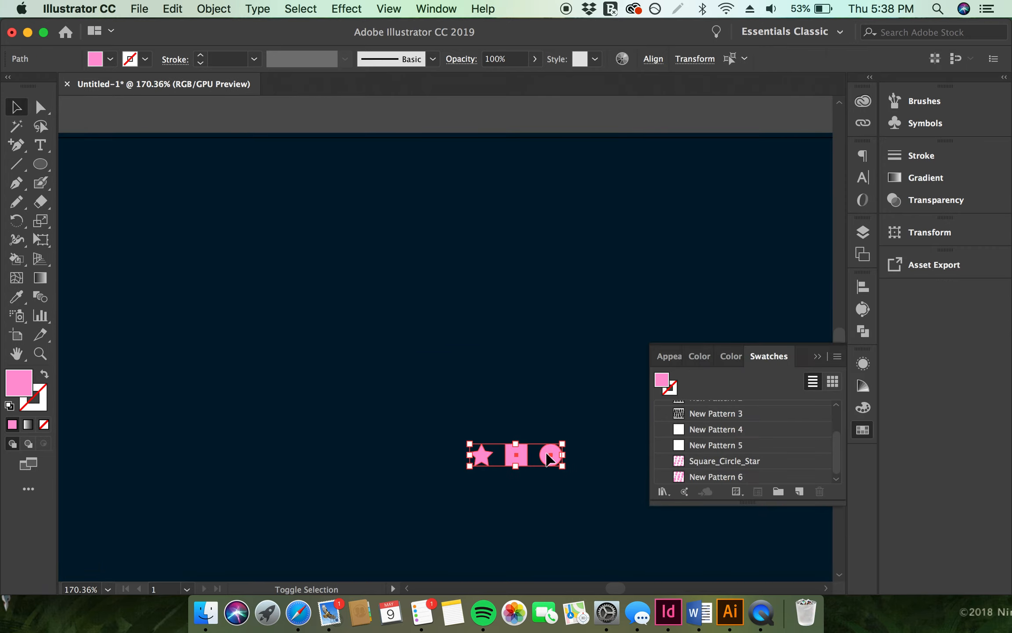
key("Delete")
key("super+z")
scroll(551, 461, "down", 5)
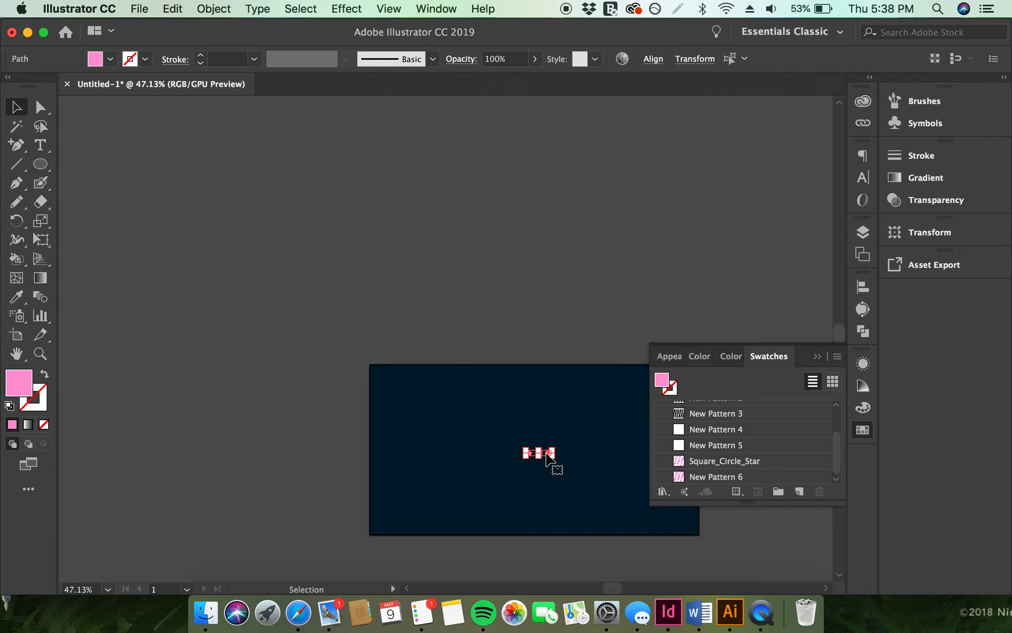
left_click_drag(527, 447, 439, 389)
left_click(499, 321)
scroll(499, 321, "up", 4)
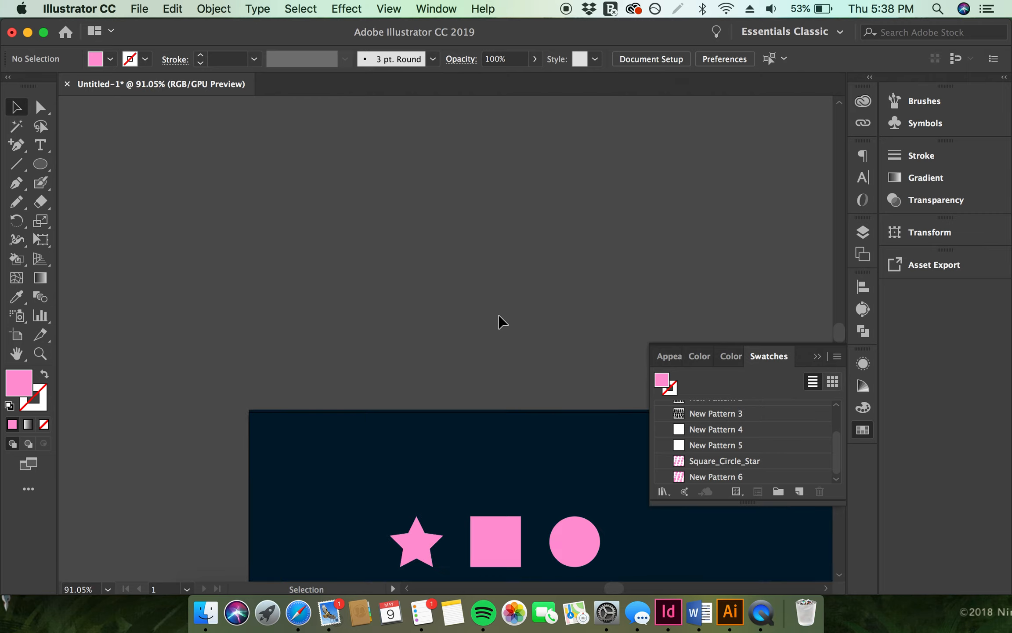
scroll(469, 515, "down", 5)
left_click(868, 431)
left_click(869, 429)
scroll(718, 425, "up", 3)
scroll(718, 425, "down", 3)
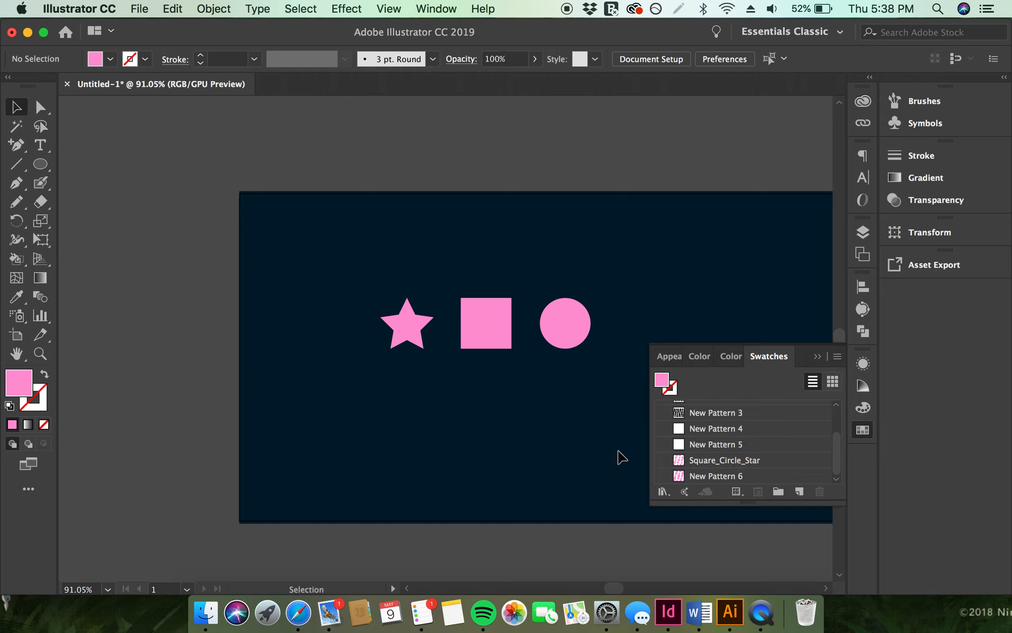
Fill the square with the New Pattern 6 swatch
left_click(465, 323)
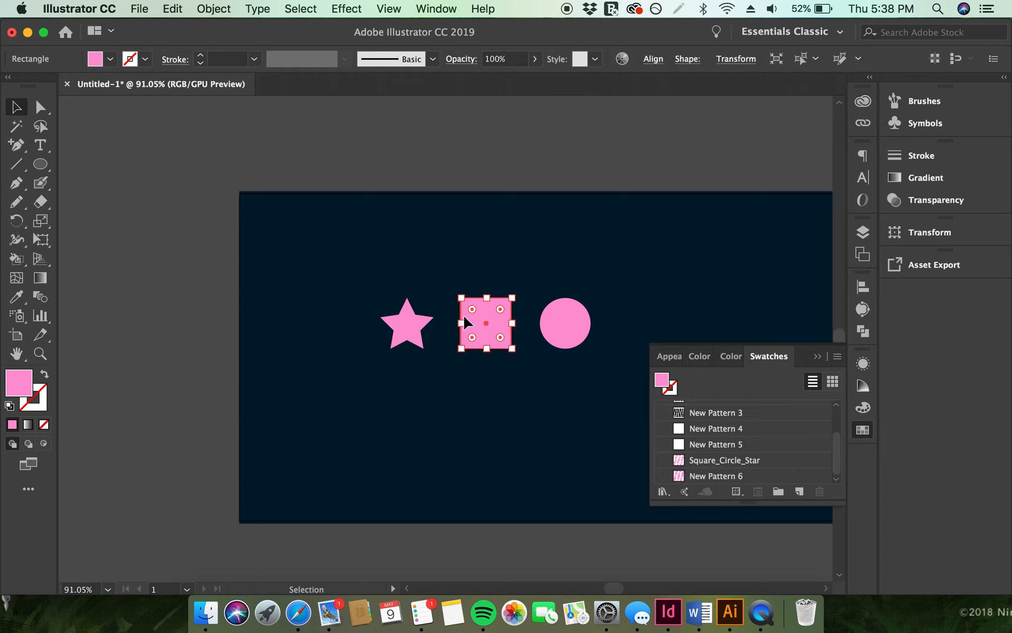
left_click(708, 480)
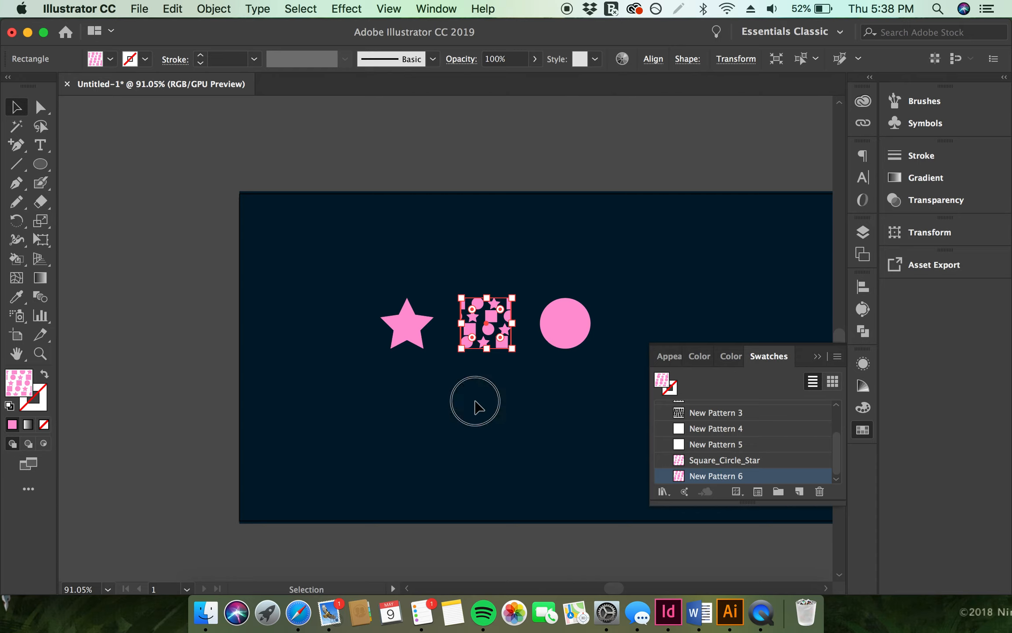
left_click(476, 407)
Restore the square's fill to the default solid pink
left_click(491, 324)
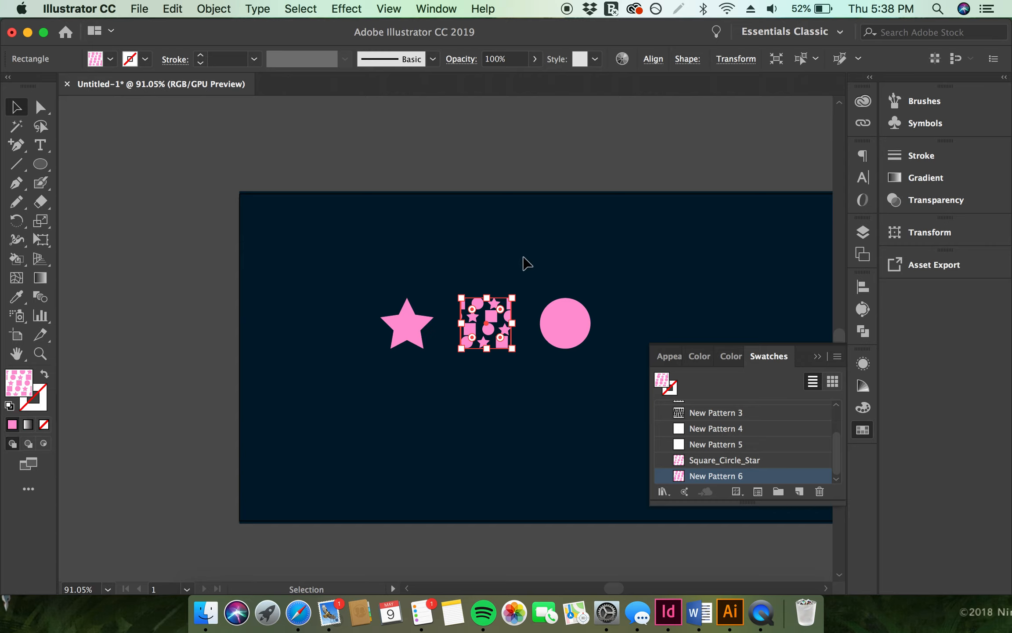
left_click(110, 58)
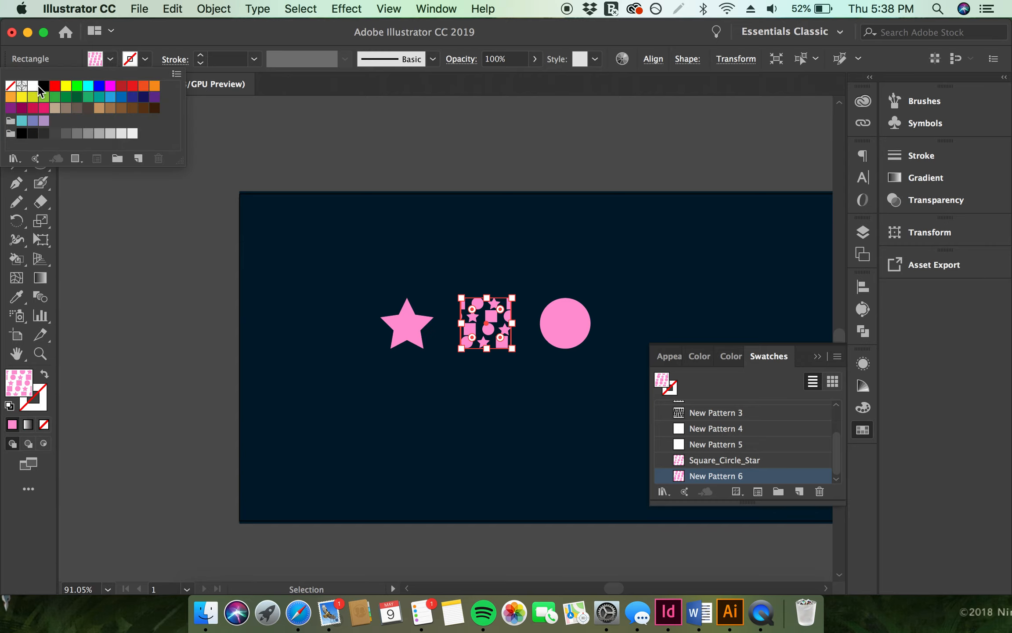
left_click(11, 86)
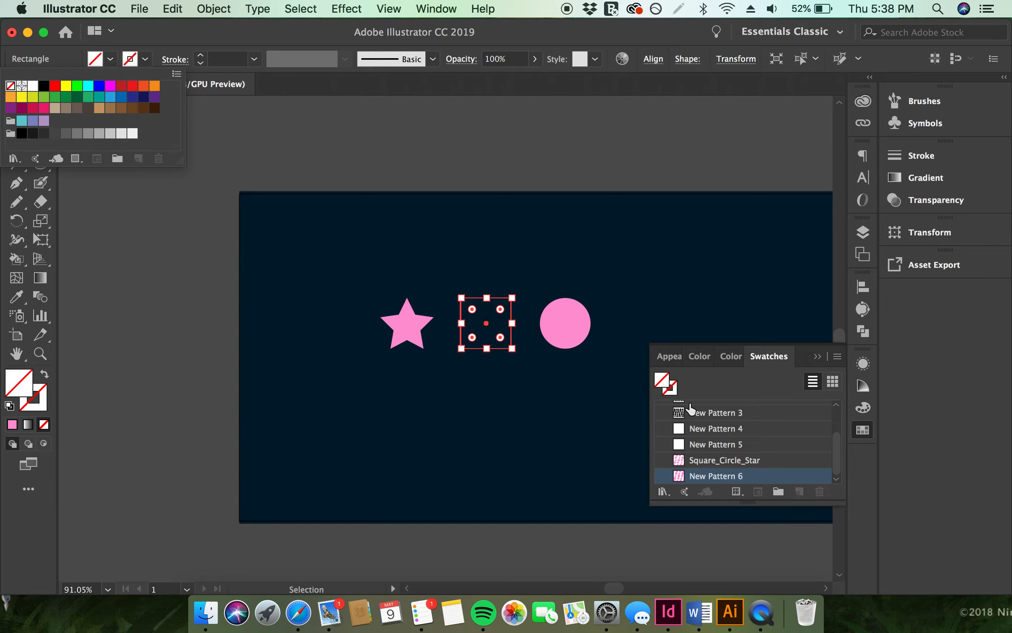
left_click(12, 425)
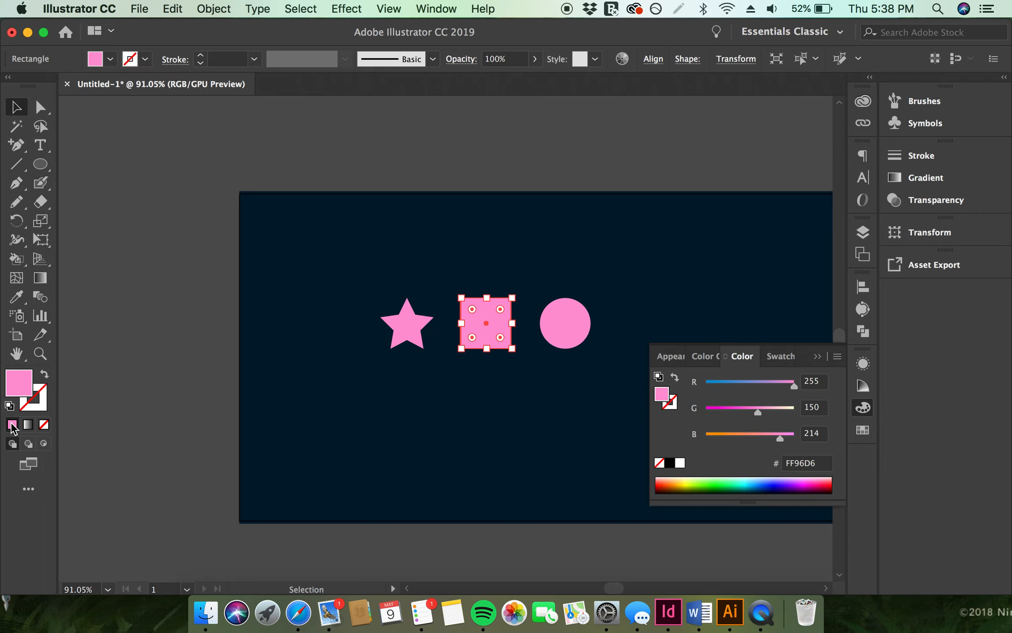
Draw a large rectangle over the left part of the artboard, covering the star and square
left_click(516, 372)
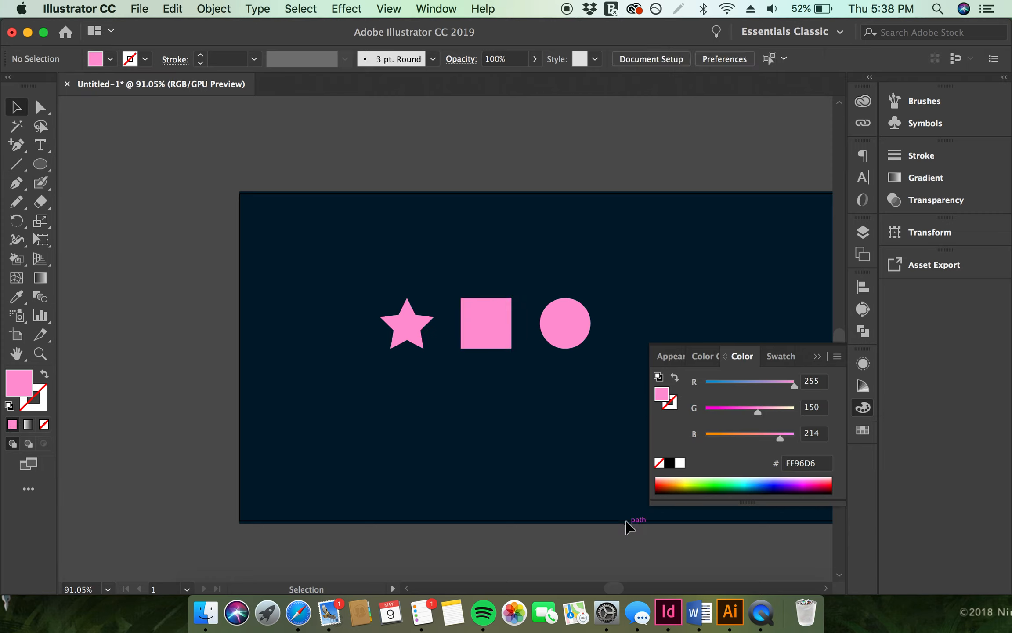
left_click(40, 164)
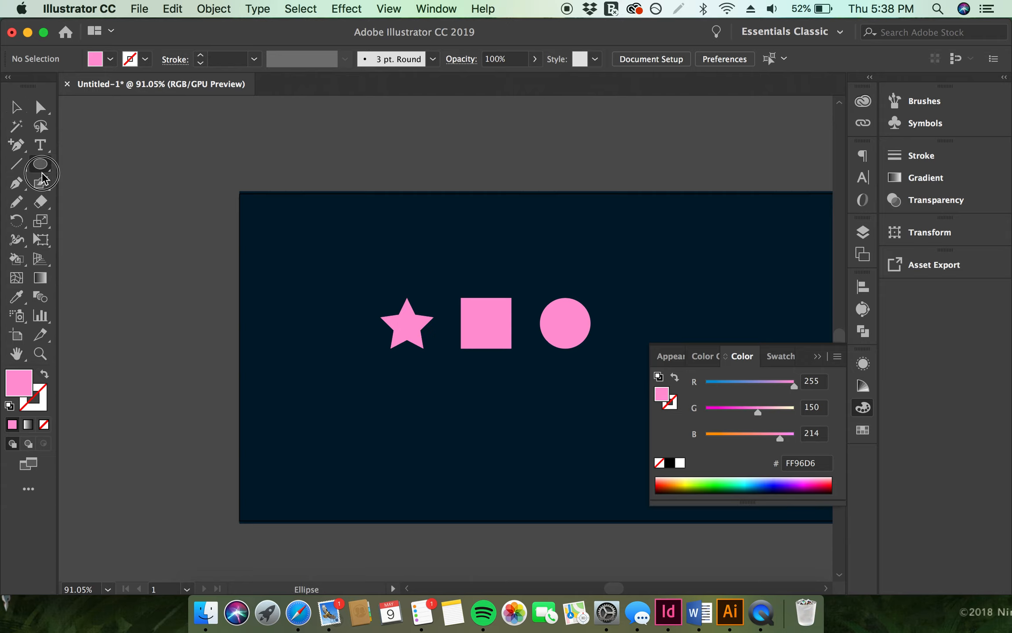
left_click(89, 169)
left_click_drag(296, 298, 578, 437)
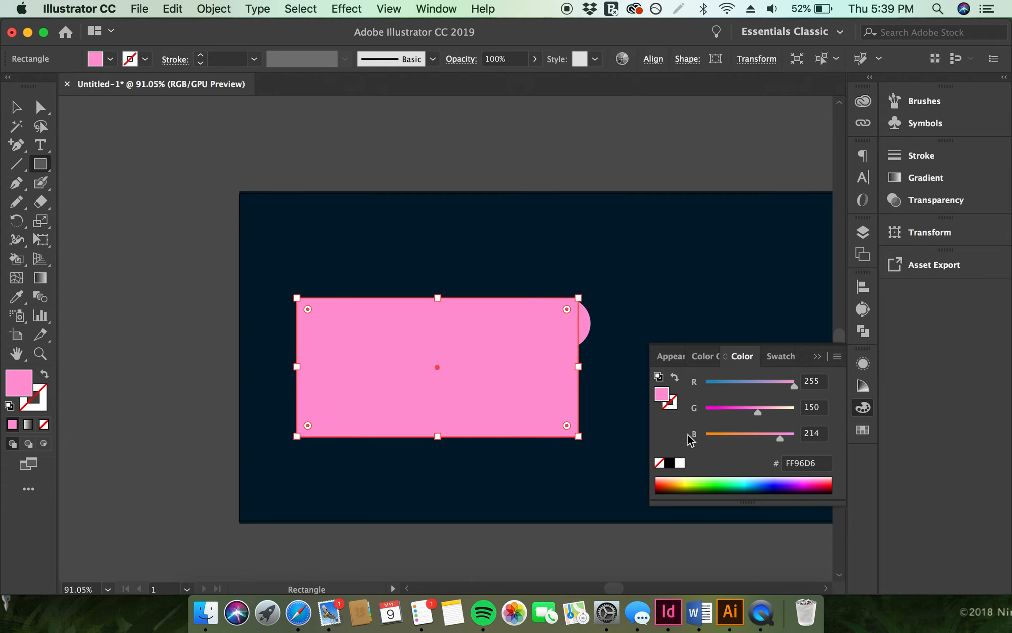
Fill the rectangle with the New Pattern 6 swatch
left_click(863, 430)
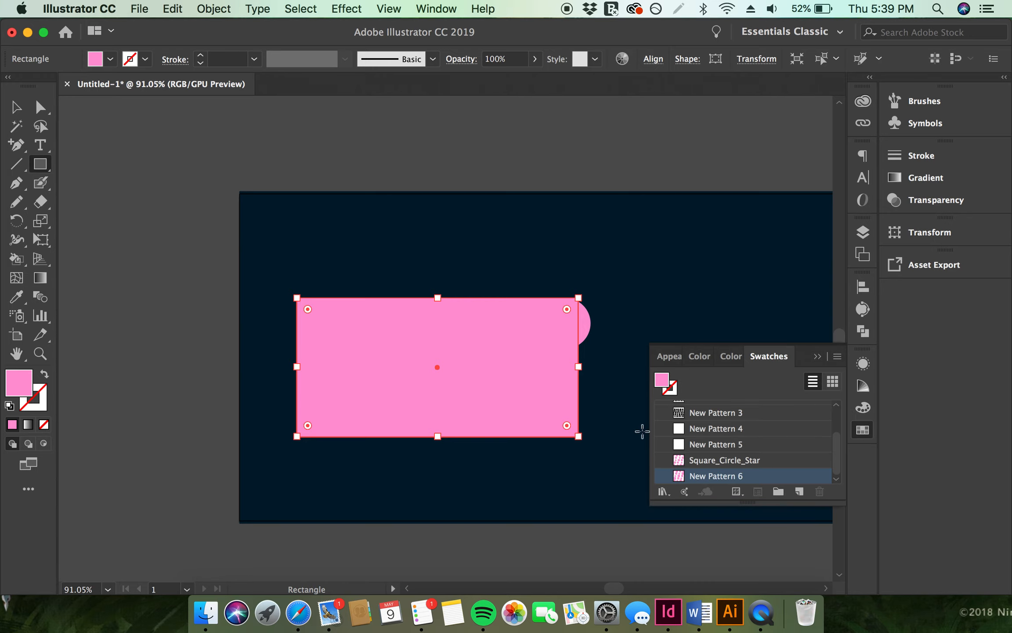
left_click(683, 474)
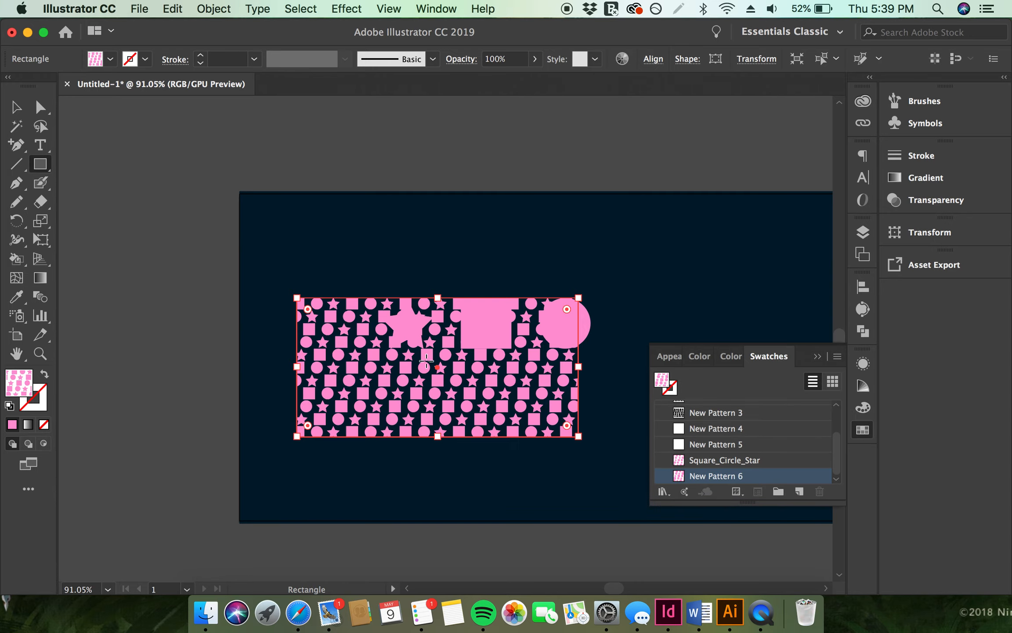
key("v")
Select the star, square and circle and change their fill to white with no stroke
left_click(598, 321)
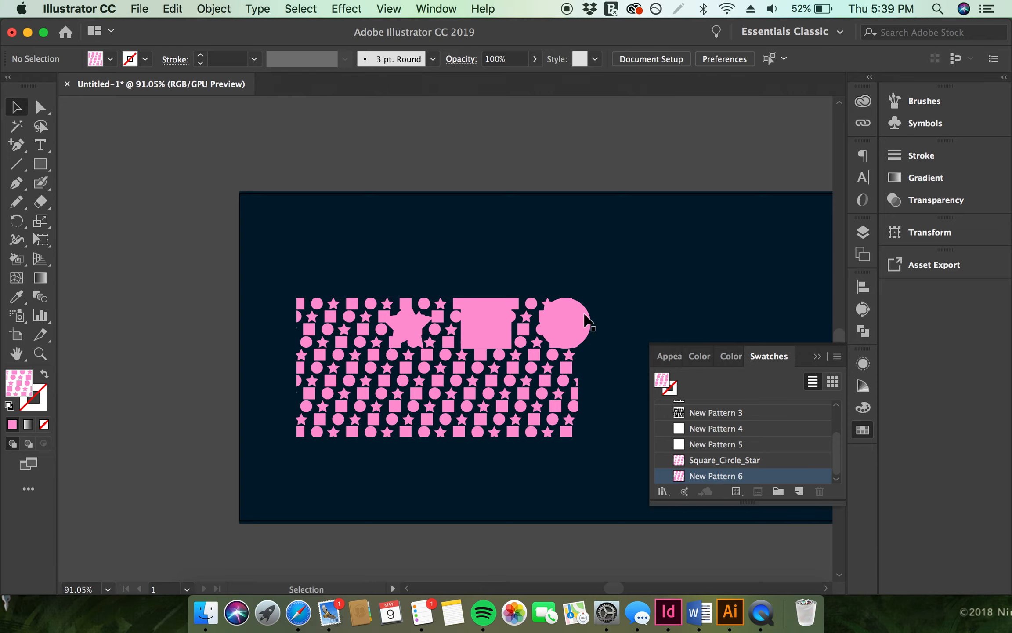
left_click(567, 323)
left_click(505, 404)
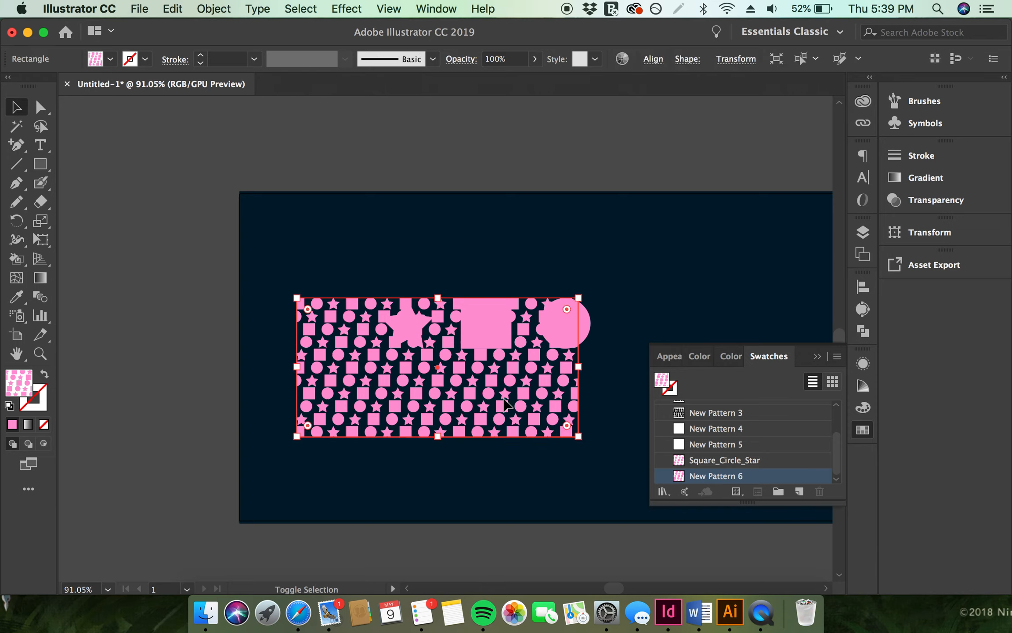
left_click(533, 237)
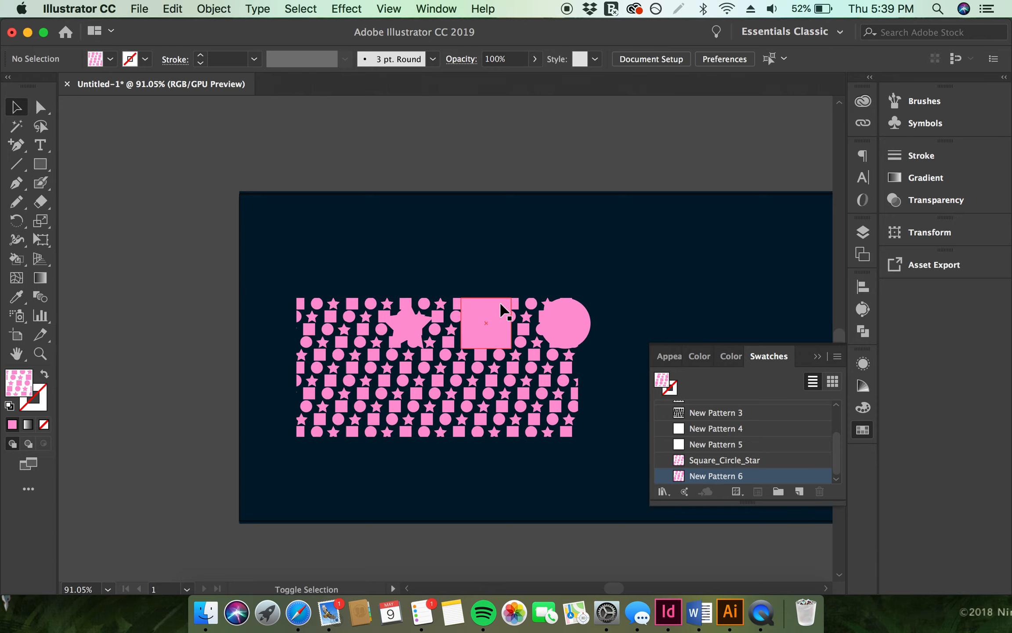
left_click(505, 312)
left_click(408, 325, "shift")
left_click(569, 323, "shift")
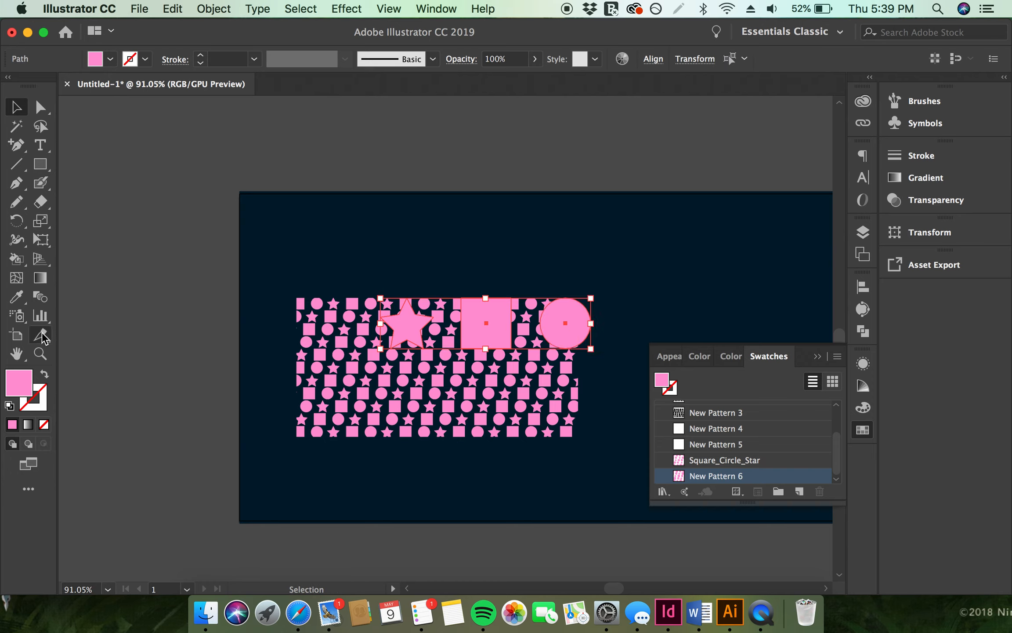
left_click(10, 406)
left_click(43, 424)
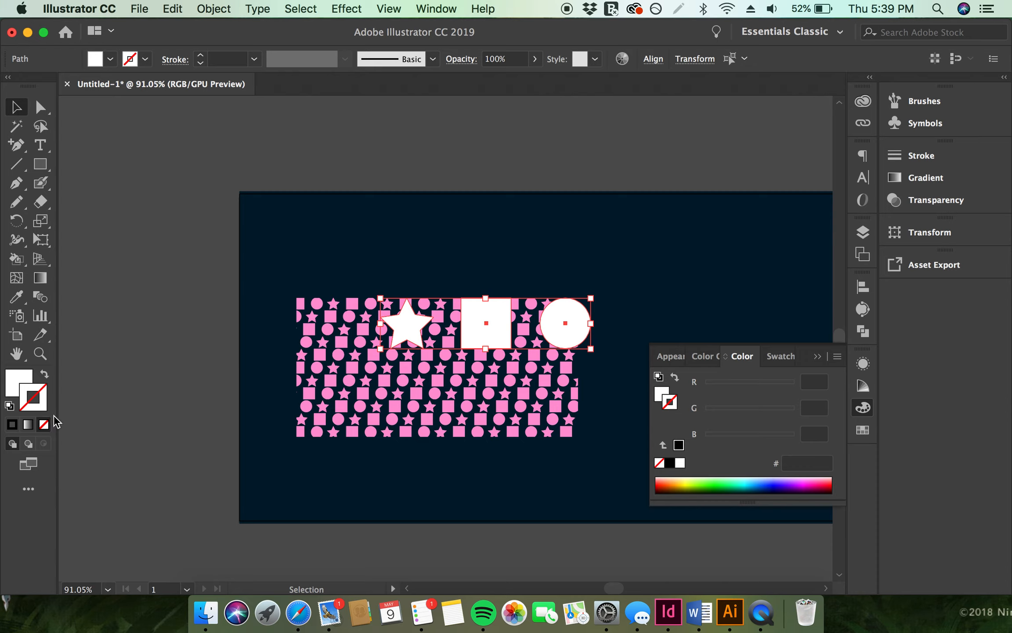
Move the three white shapes down onto the middle of the patterned rectangle
scroll(395, 342, "right", 5)
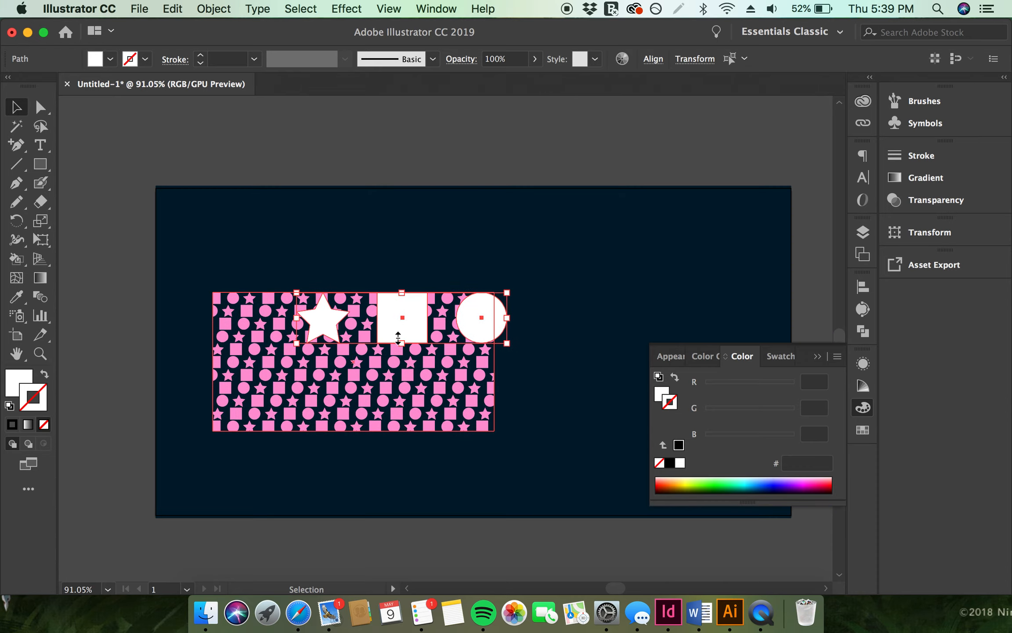
left_click_drag(415, 334, 354, 377)
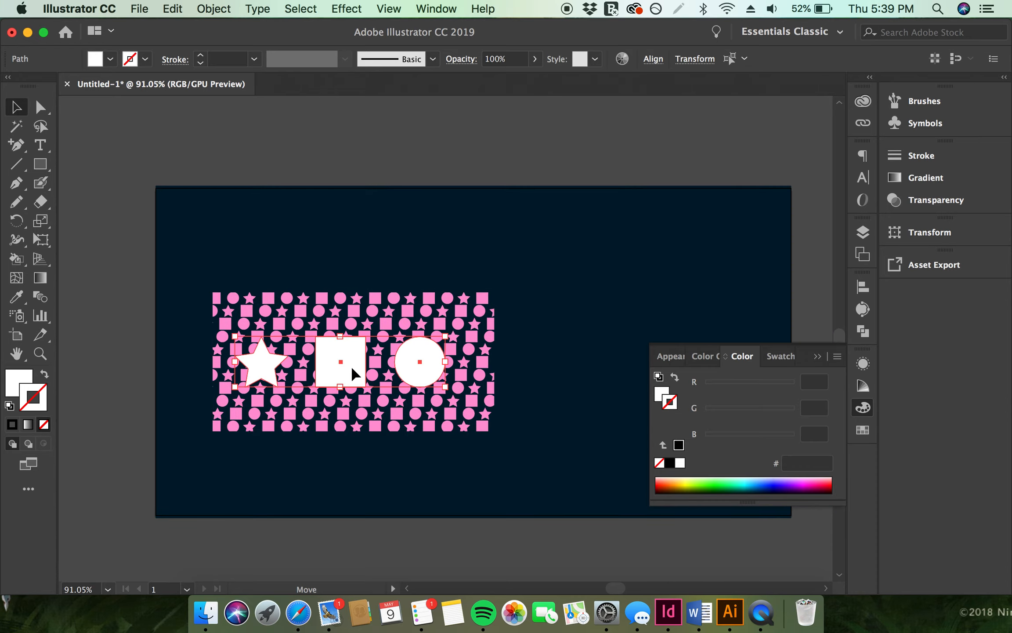
Select the three white shapes and scale them up across the middle of the patterned rectangle
left_click(448, 338, "shift")
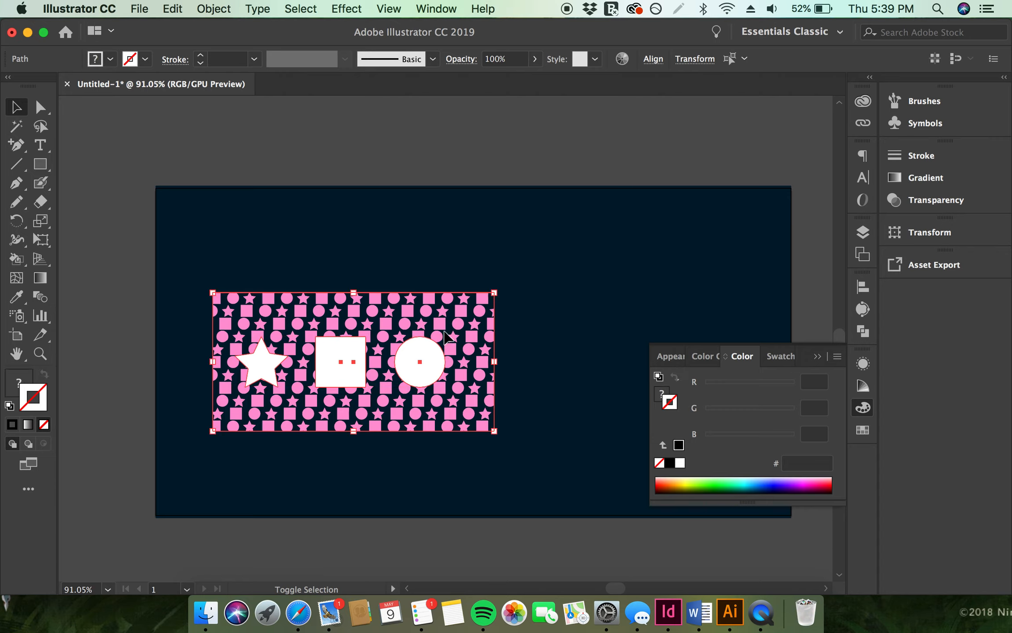
left_click(300, 466)
left_click(288, 376)
left_click(268, 455)
left_click(261, 362, "shift")
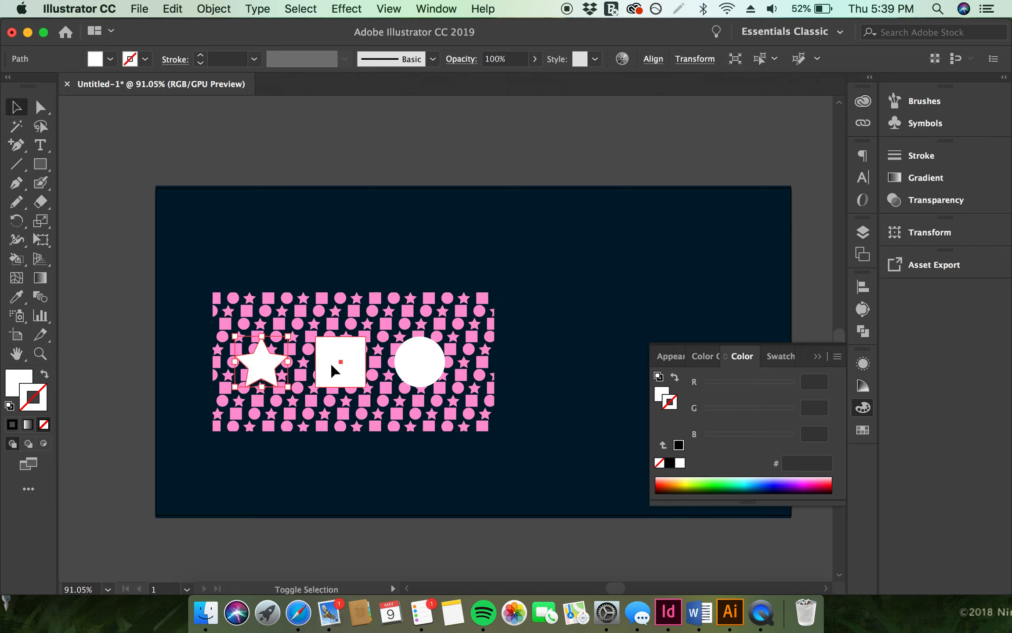
left_click(331, 362, "shift")
left_click(441, 374, "shift")
left_click_drag(446, 362, 486, 303)
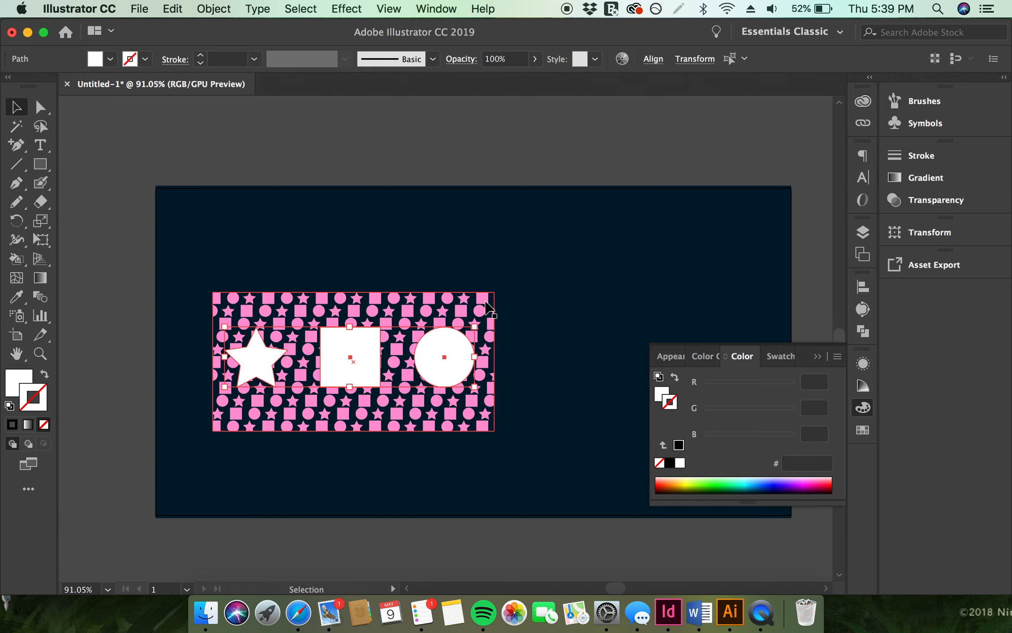
Select the star, square and circle together and group them
left_click(423, 305, "shift")
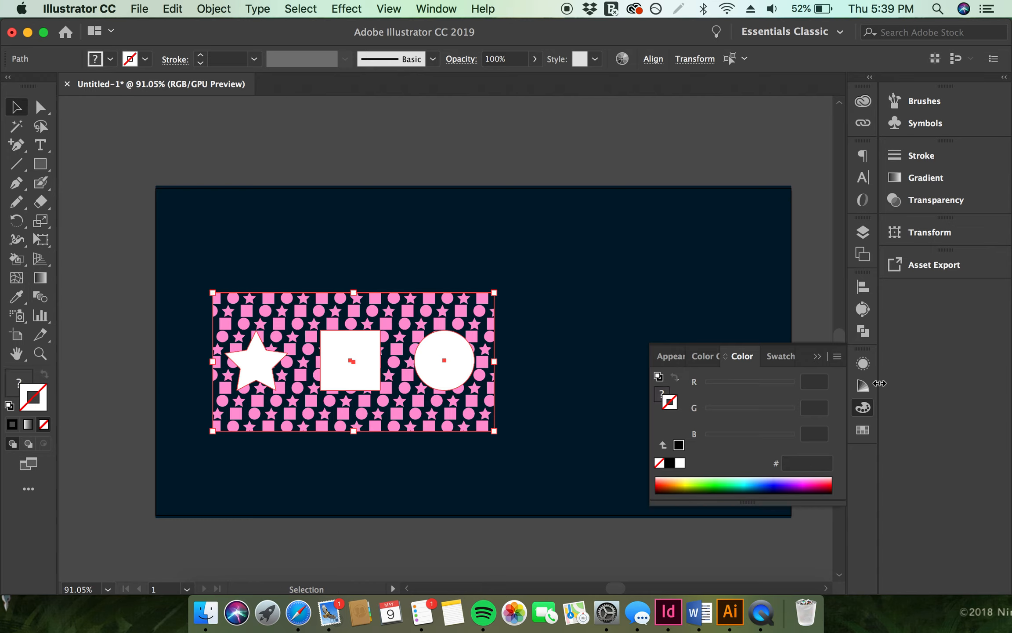
left_click(321, 447)
left_click(351, 372)
left_click(268, 372, "shift")
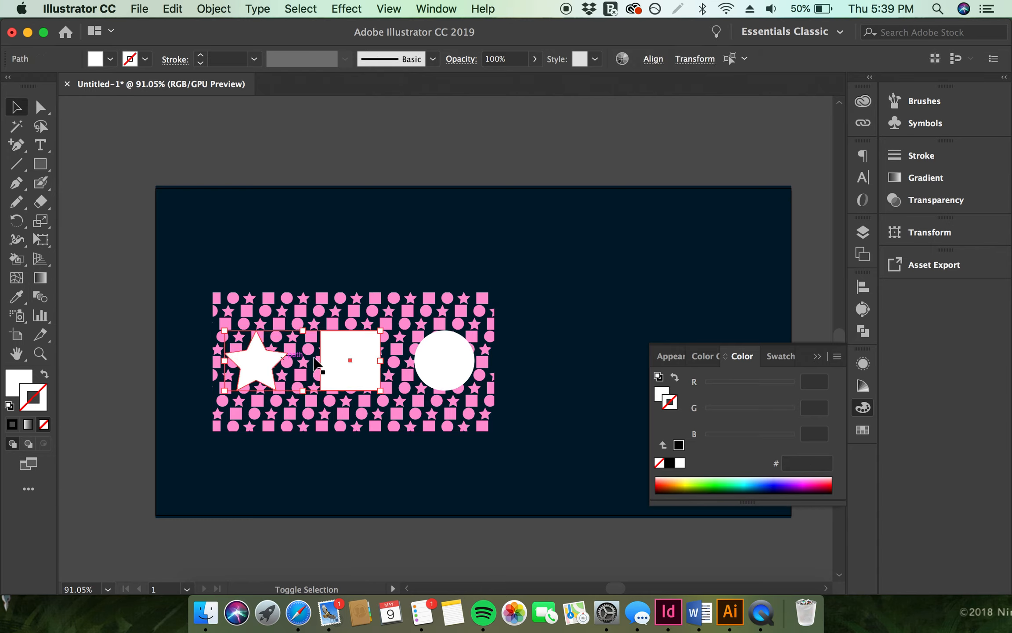
left_click(439, 358, "shift")
key("super+g")
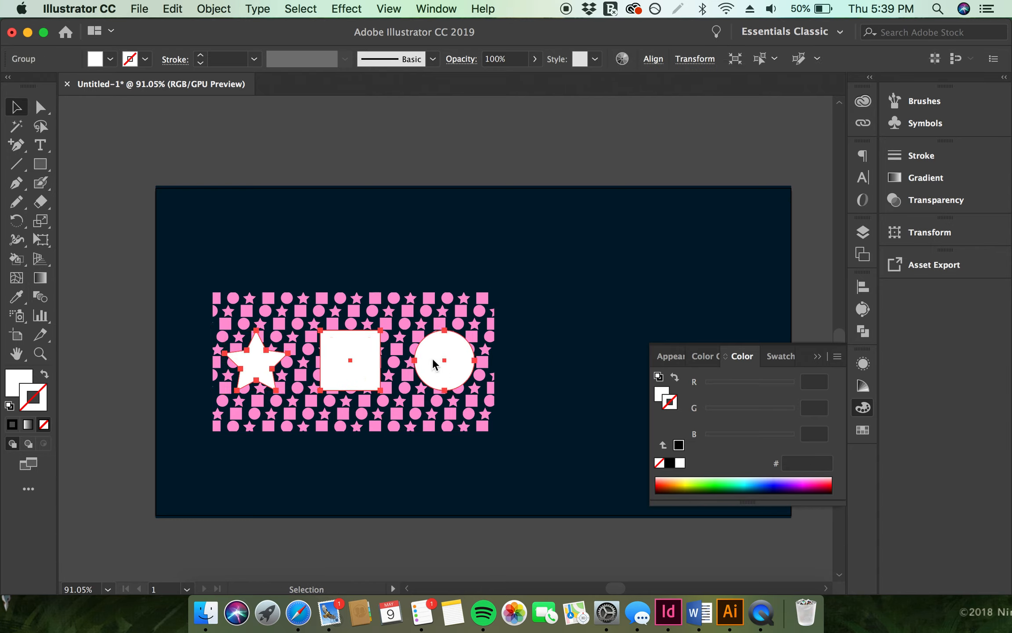
Select the shape group with the patterned rectangle and align them to horizontal centers
left_click(416, 398, "shift")
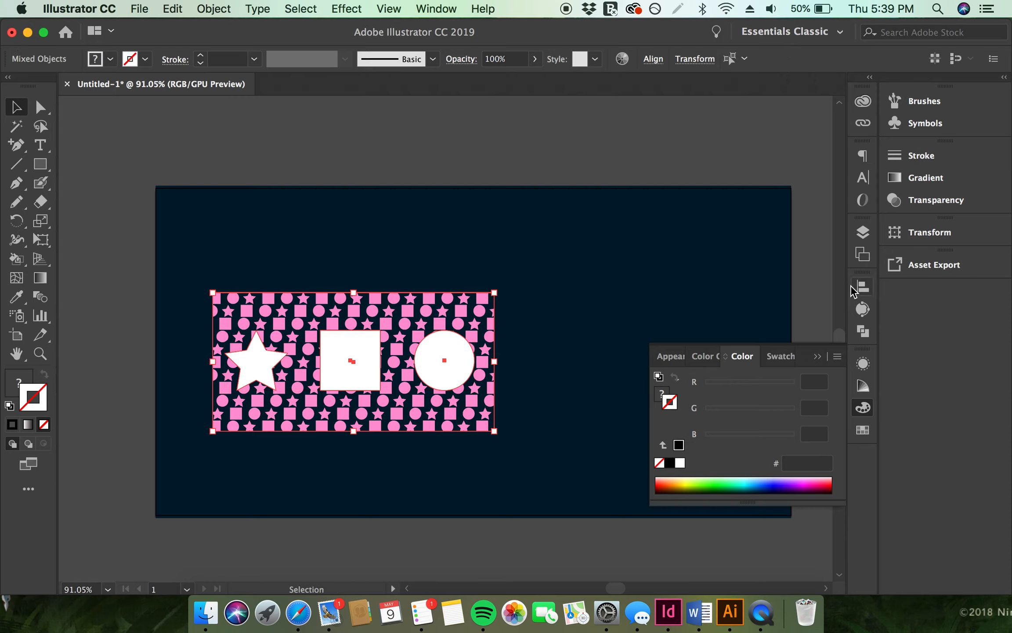
left_click(862, 286)
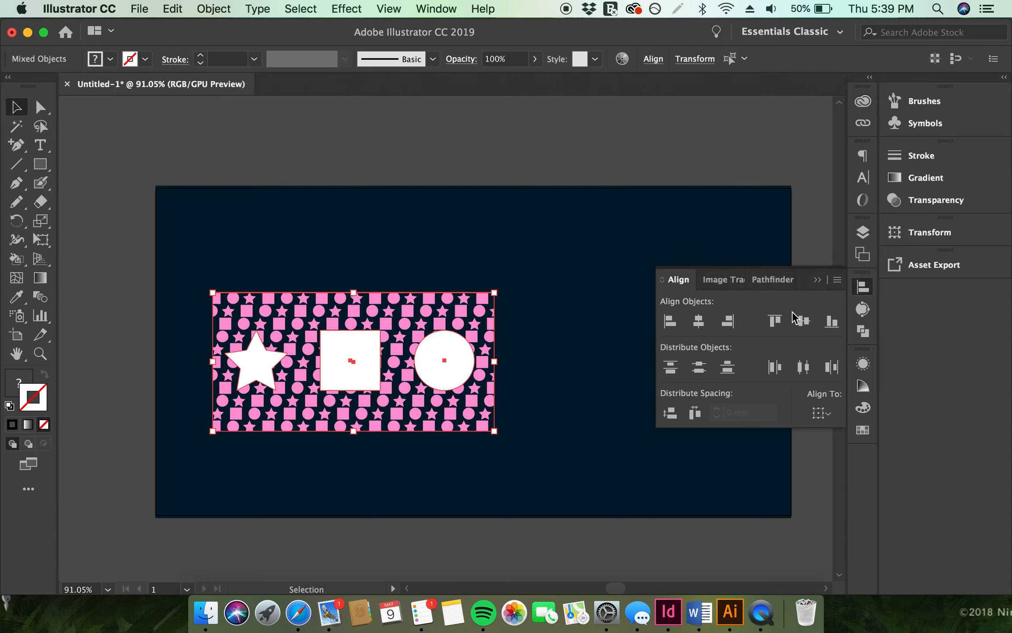
left_click(699, 320)
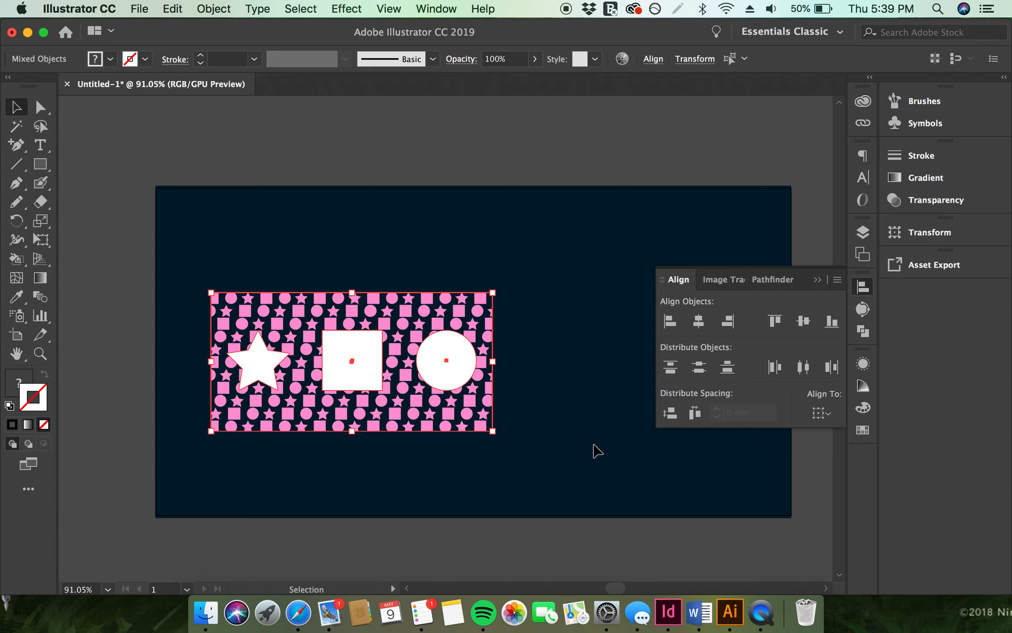
Subtract the grouped shapes from the patterned rectangle with Pathfinder's Minus Front
left_click(863, 332)
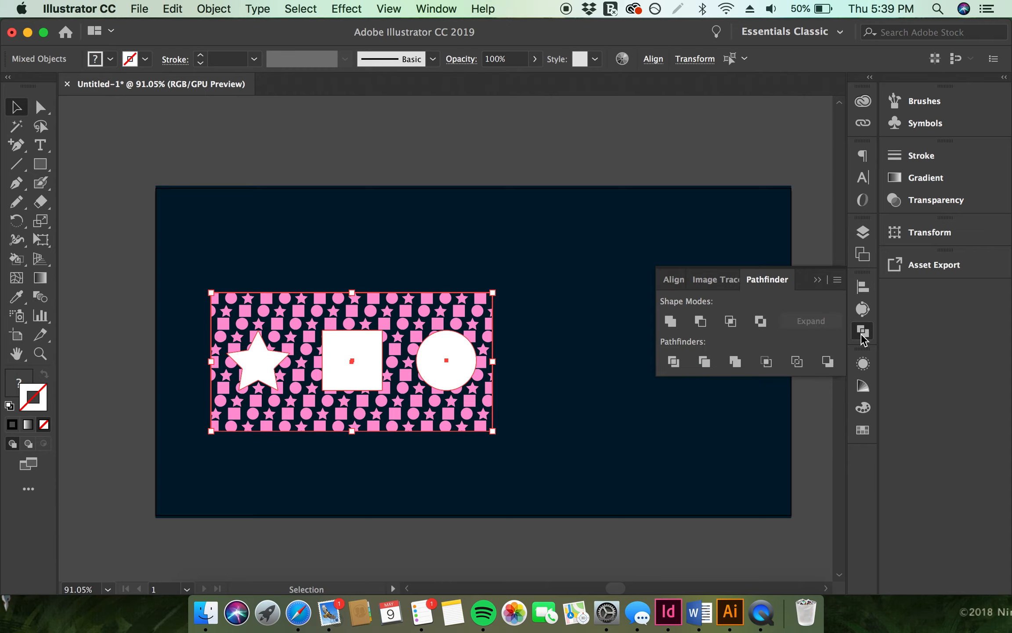
left_click(701, 322)
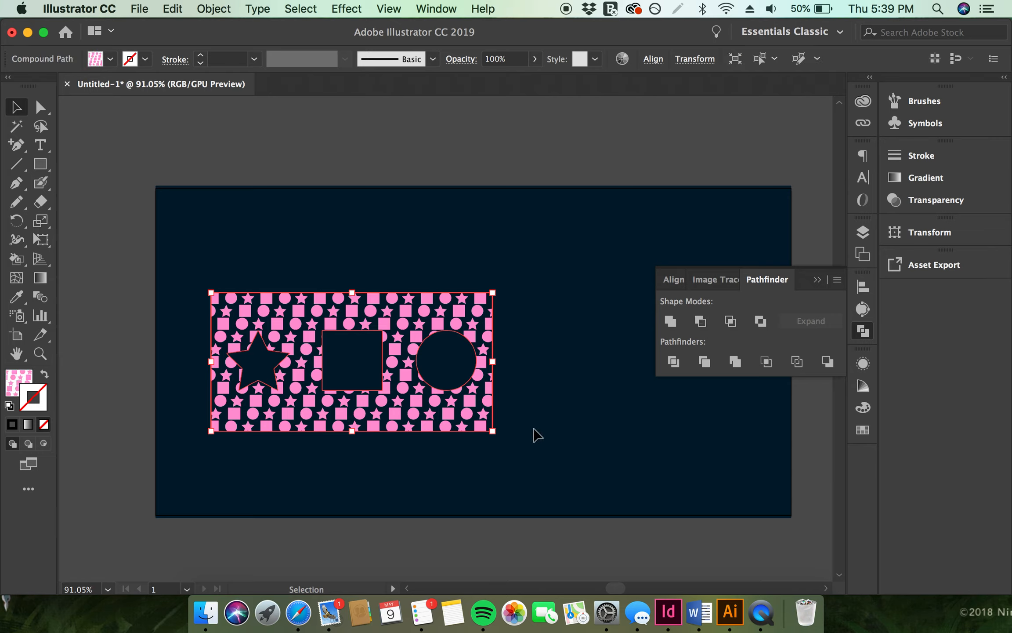
left_click(586, 415)
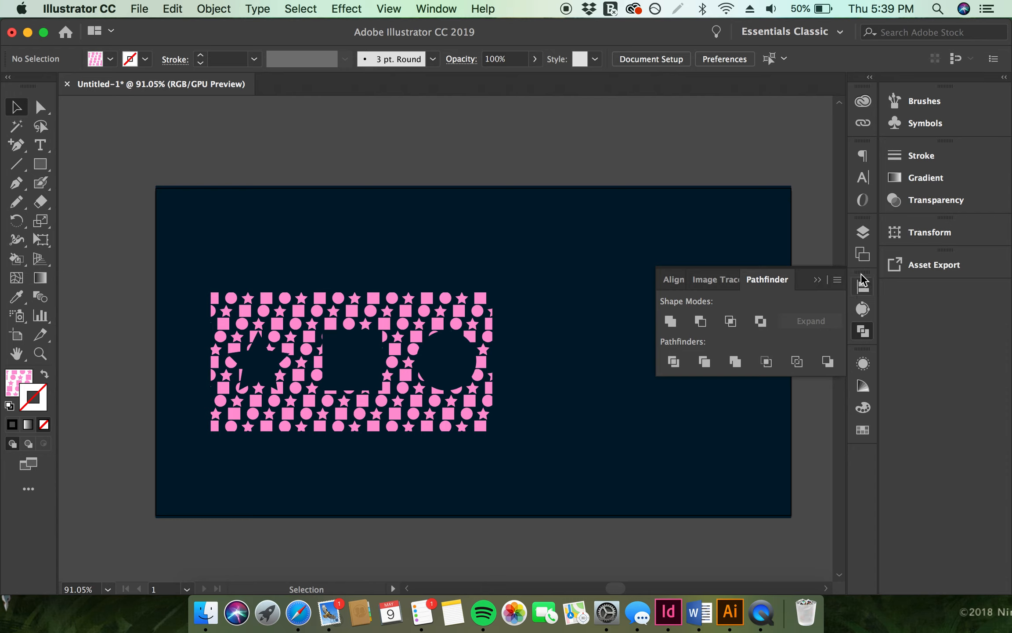
Show the shirt layer, select the cut-out pattern and scale it down from its top-left corner
left_click(863, 232)
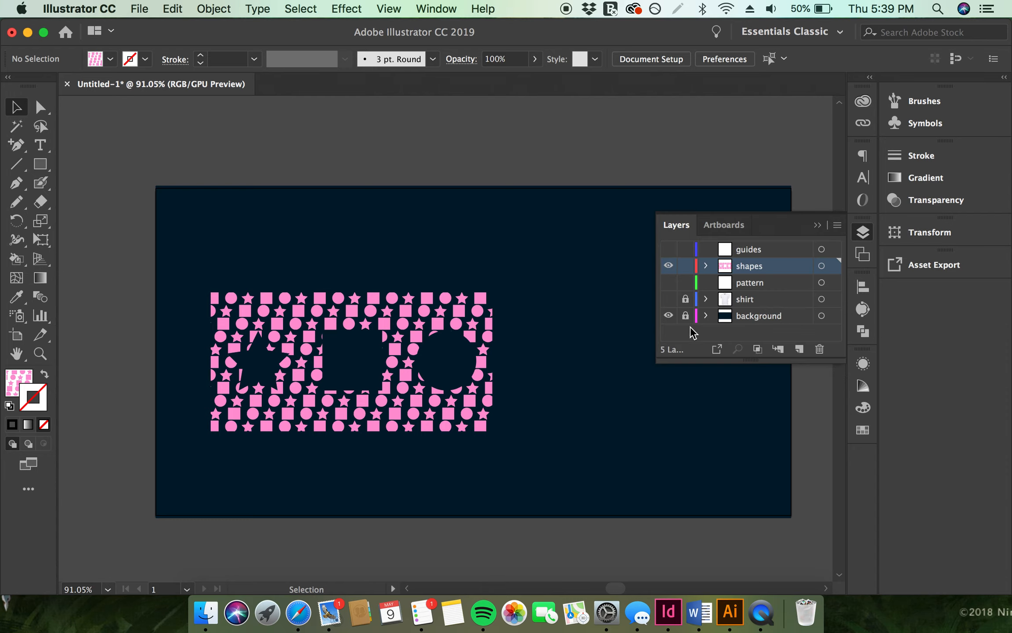
left_click(667, 300)
left_click(394, 396)
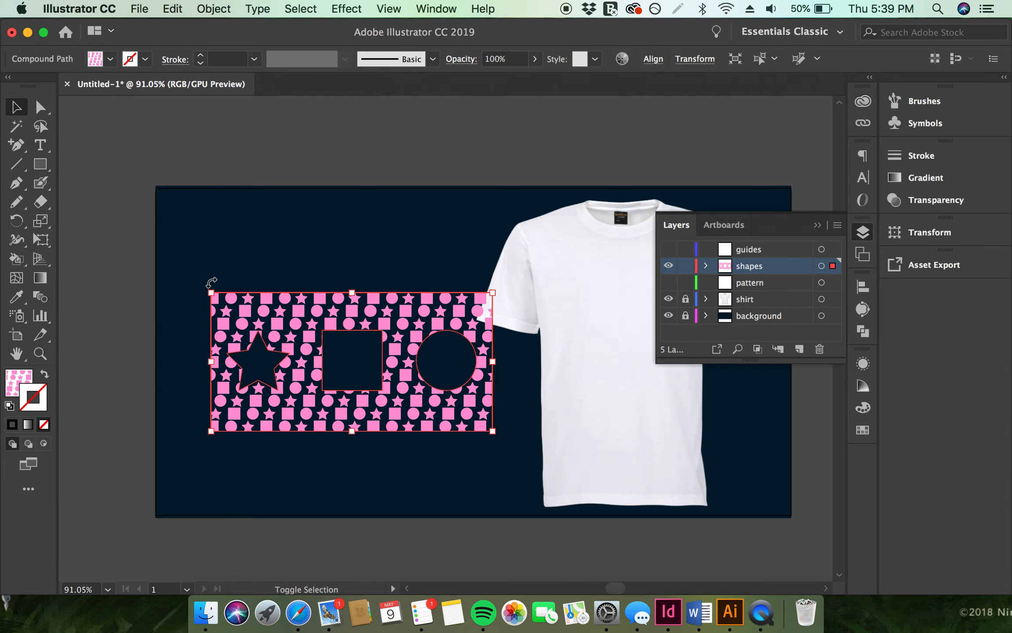
left_click_drag(212, 292, 327, 343)
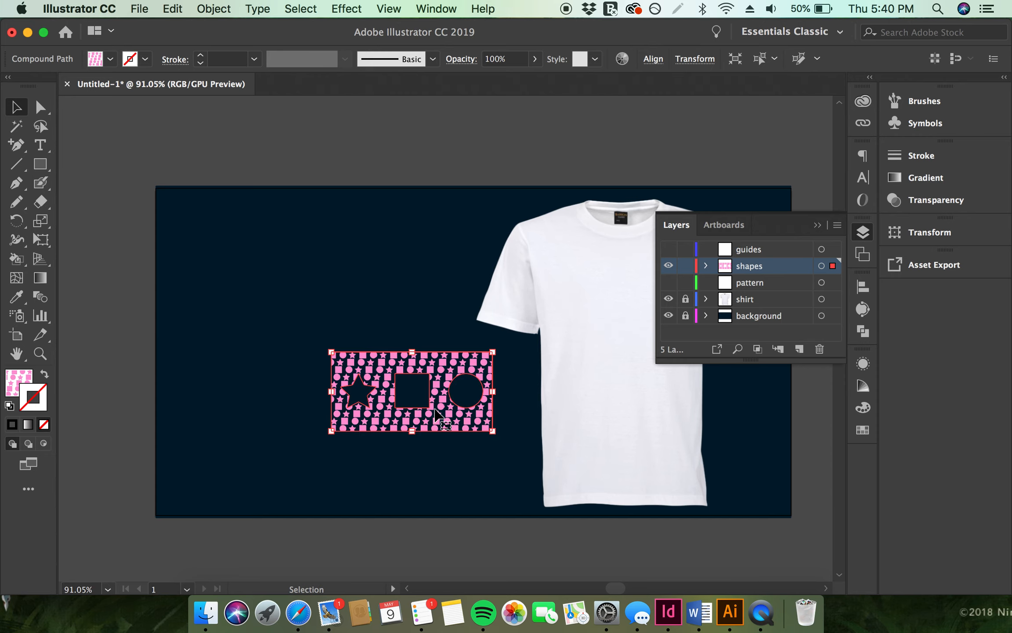
Position the cut-out pattern on the shirt's chest, nudging it three steps down and six steps right
scroll(440, 418, "right", 10)
left_click_drag(118, 406, 323, 303)
left_click_drag(377, 232, 354, 242)
scroll(354, 243, "up", 5)
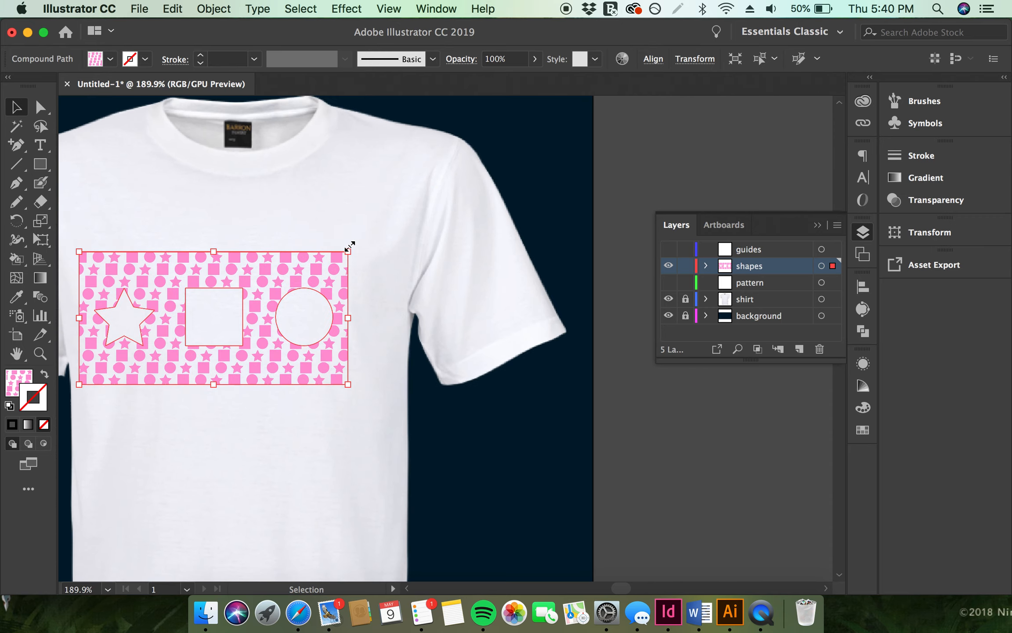
key("Down")
key("Down")
key("Down")
key("Down")
key("Right")
key("Right")
key("Right")
key("Right")
key("Right")
key("Right")
key("Right")
key("Right")
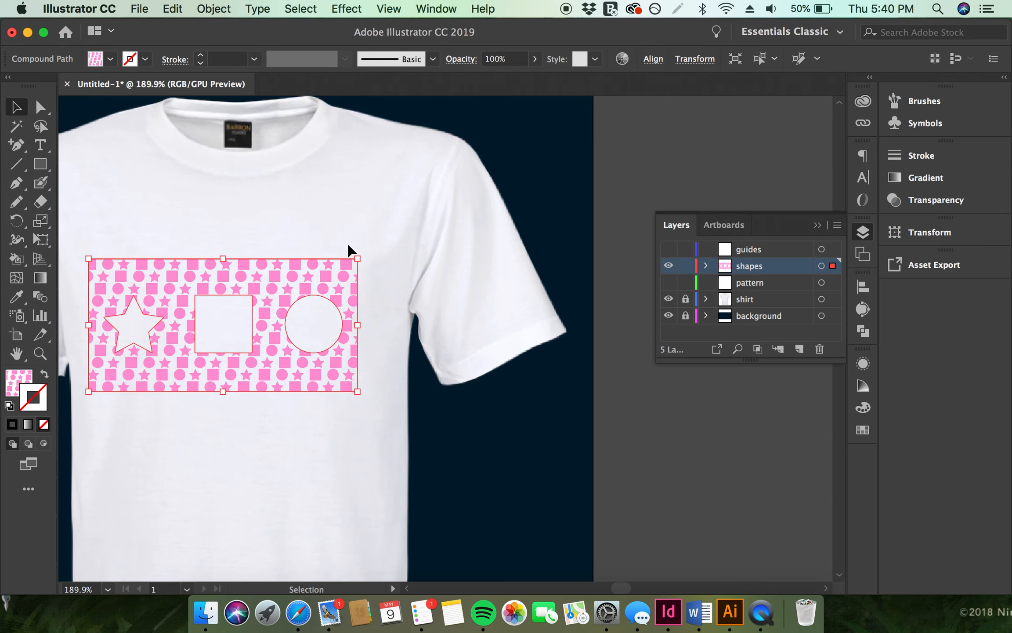
key("Right")
key("Right")
key("Right")
key("Right")
left_click(510, 238)
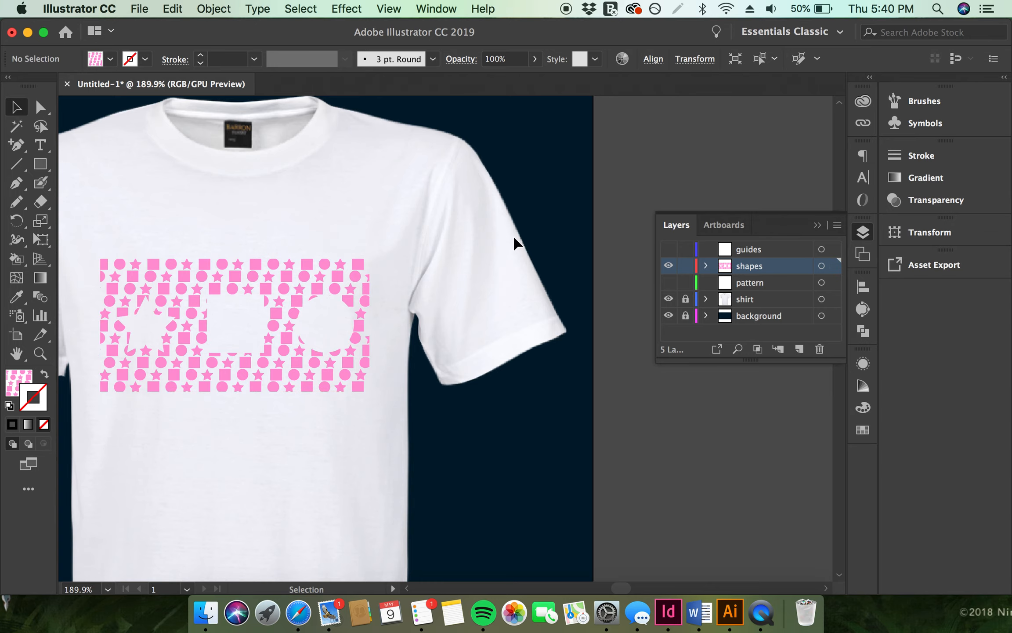
Preview the shirt design in Presentation Mode and exit it
scroll(510, 237, "down", 5)
left_click(301, 9)
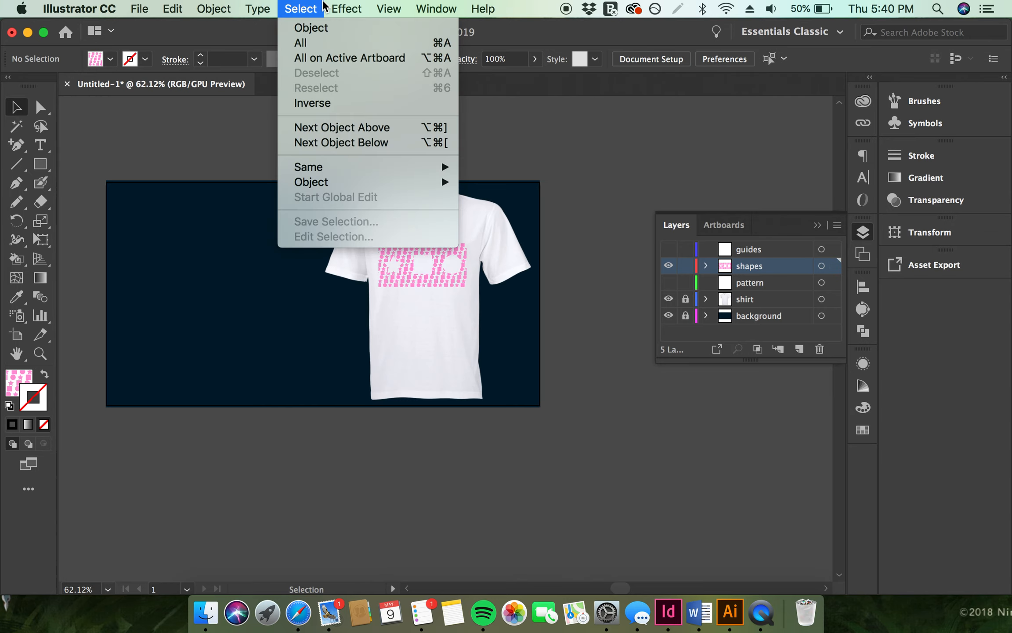
mouse_move(389, 8)
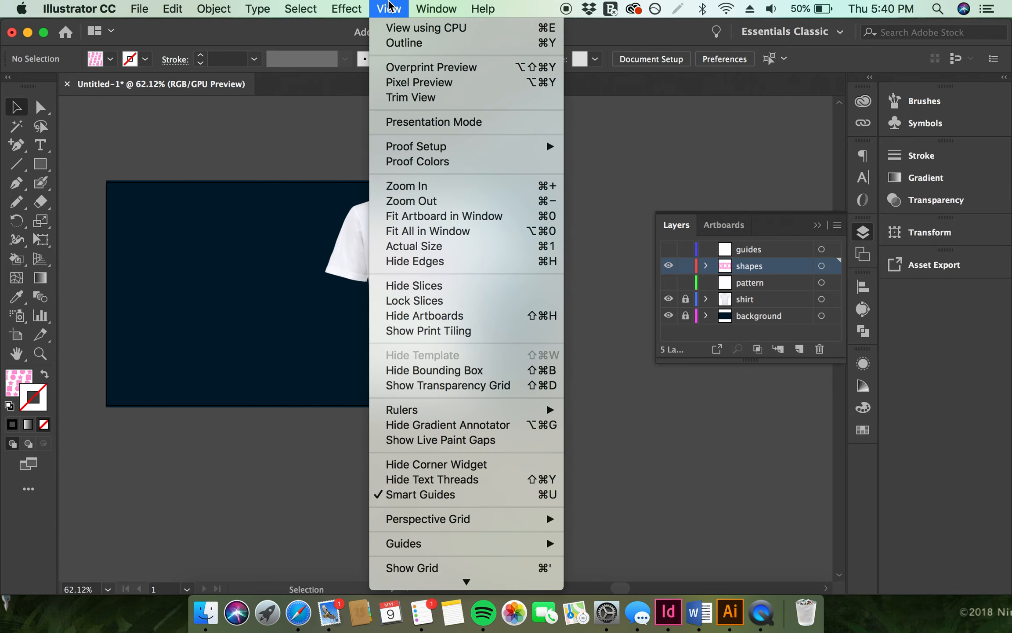
left_click(403, 125)
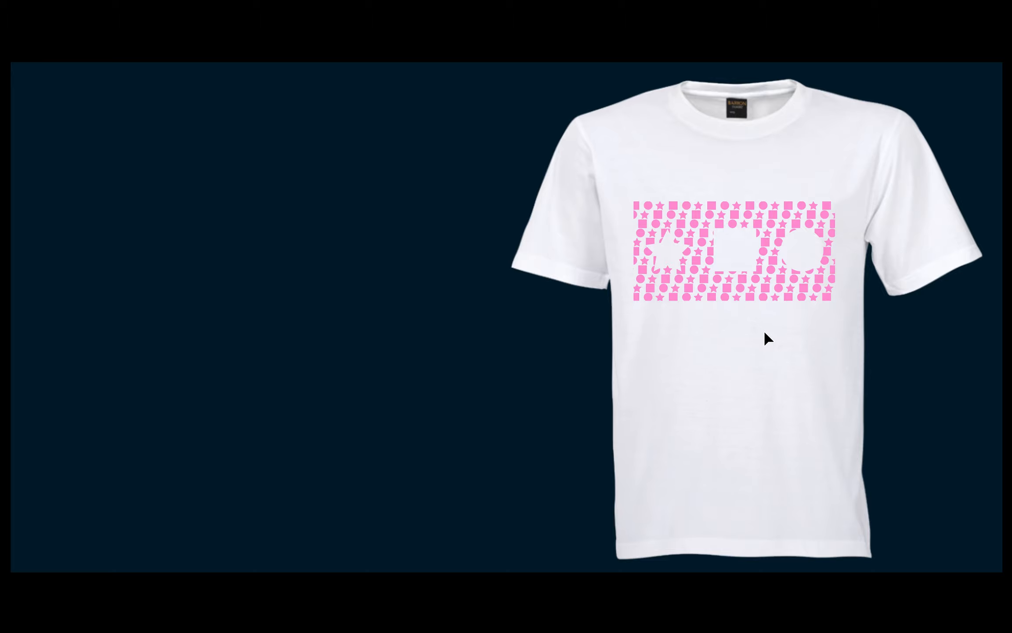
key("Escape")
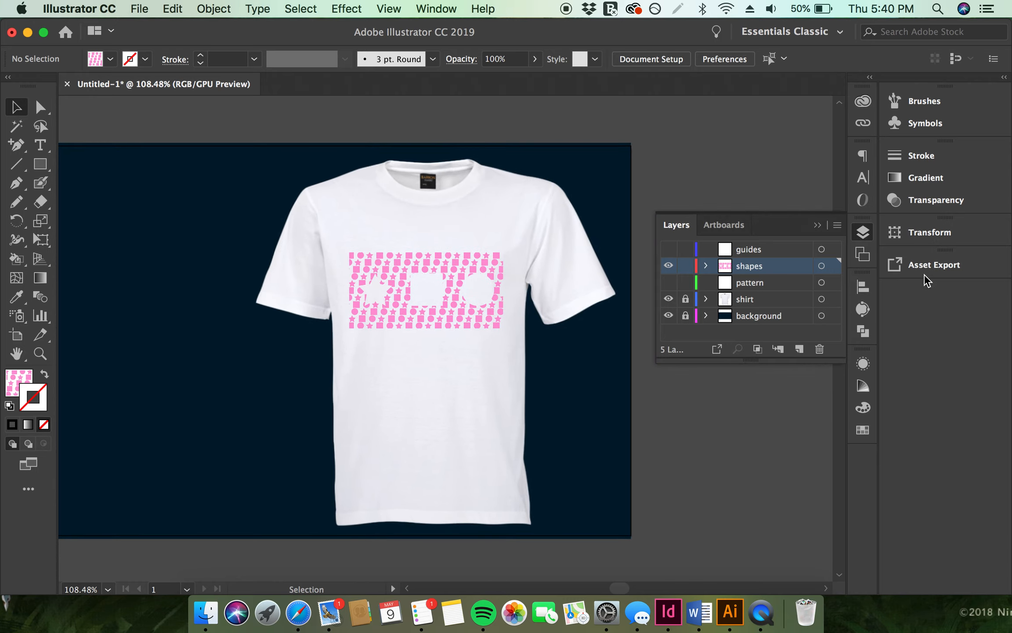
Open the Pattern Options panel and select the cut-out pattern
left_click(411, 6)
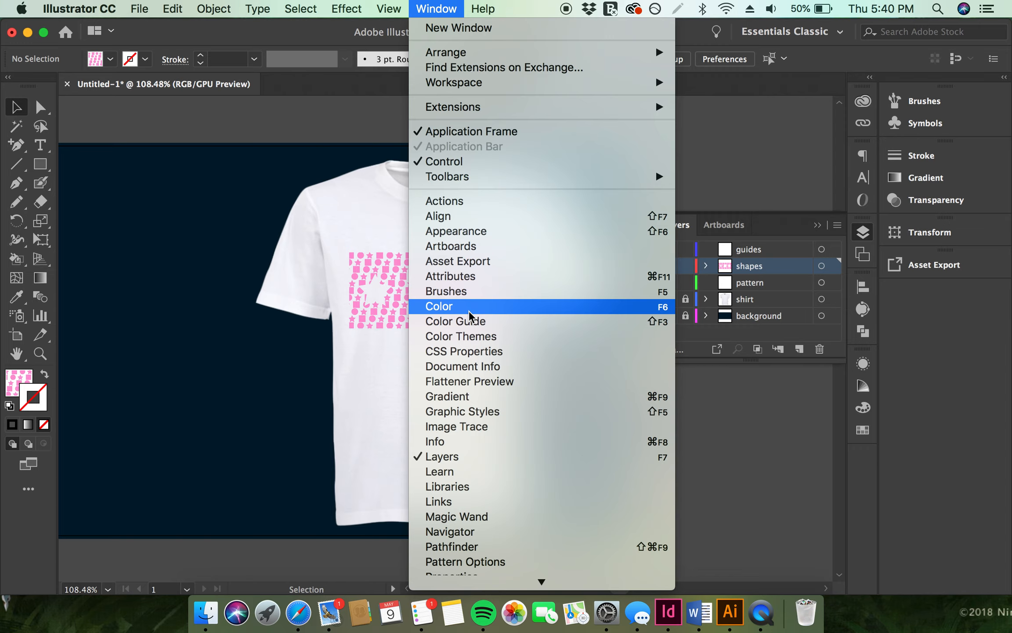
left_click(487, 564)
left_click(453, 321)
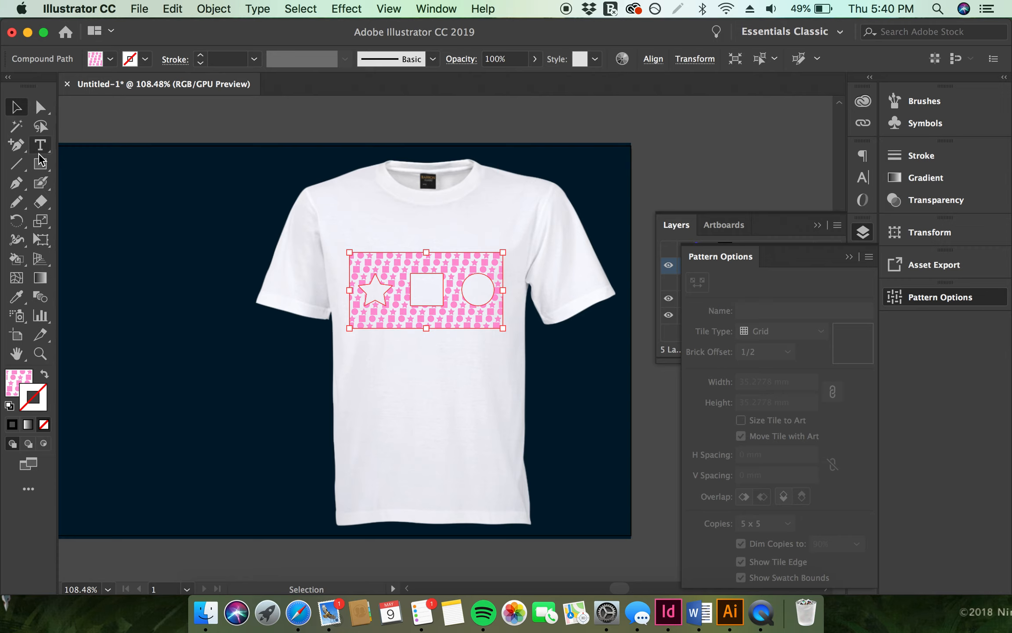
Paint Blob Brush strokes with the pattern over the shirt, setting opacity to 36% for a stroke
left_click(42, 184)
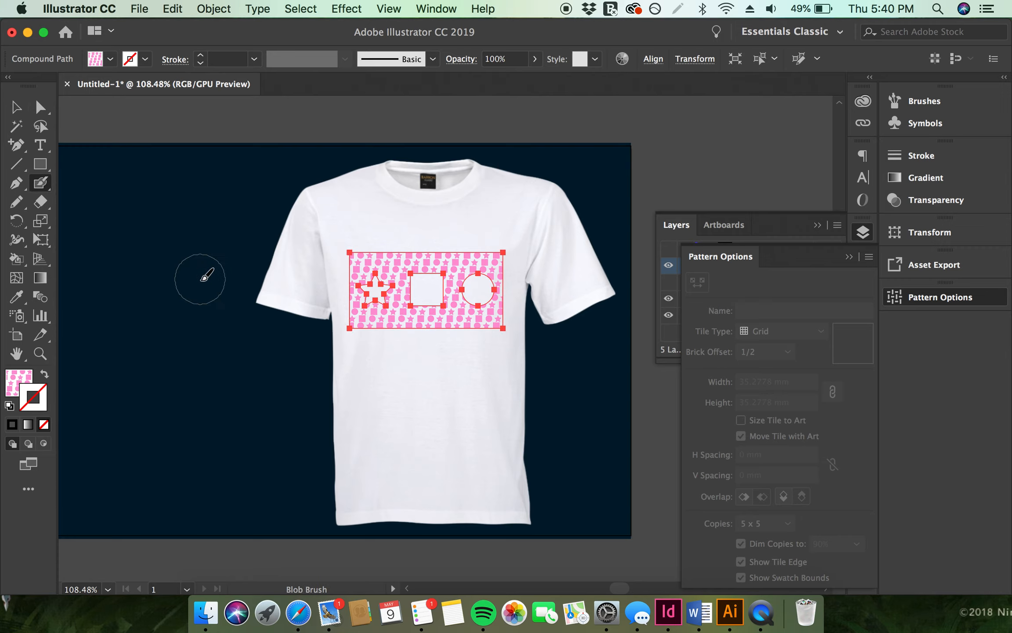
left_click(14, 391)
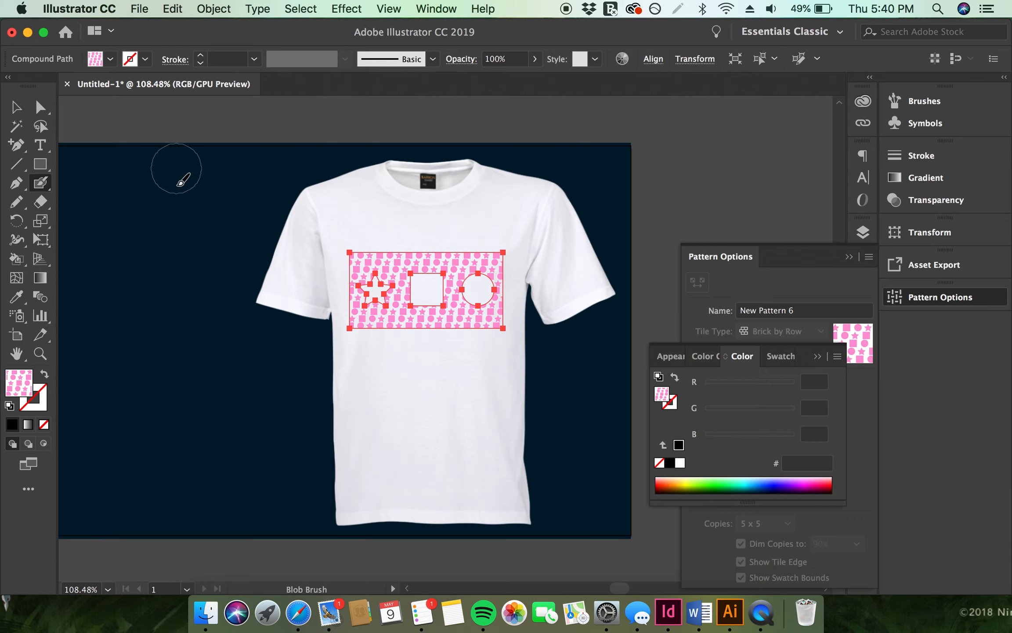
mouse_move(412, 423)
left_mouse_down()
mouse_move(395, 403)
mouse_move(475, 362)
mouse_move(237, 381)
left_mouse_up()
left_click_drag(232, 425, 387, 483)
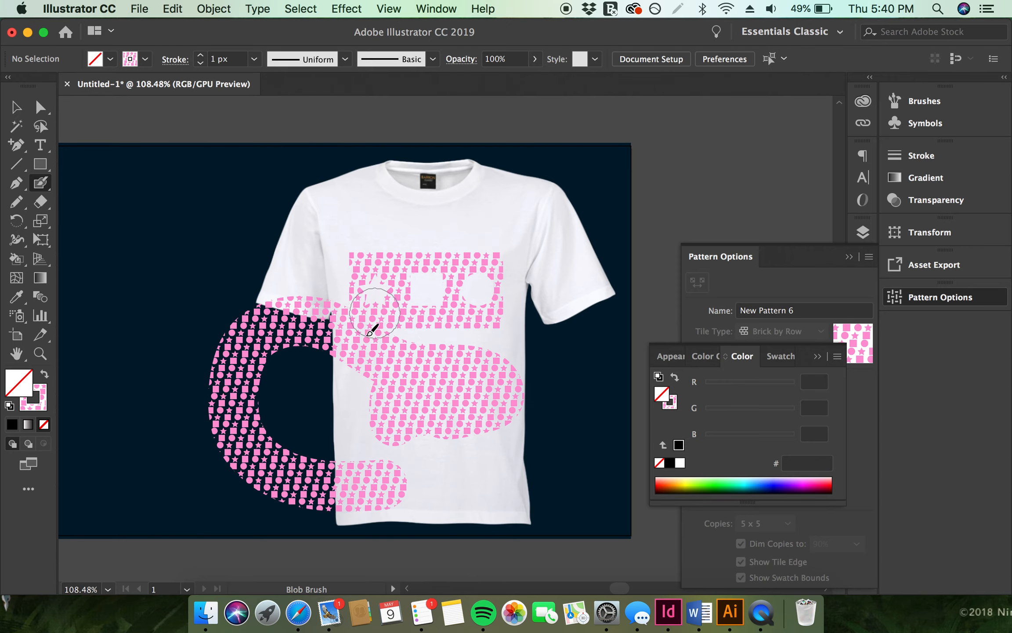
left_click(535, 58)
left_click_drag(509, 76, 496, 78)
mouse_move(239, 303)
left_mouse_down()
mouse_move(194, 397)
mouse_move(294, 483)
left_mouse_up()
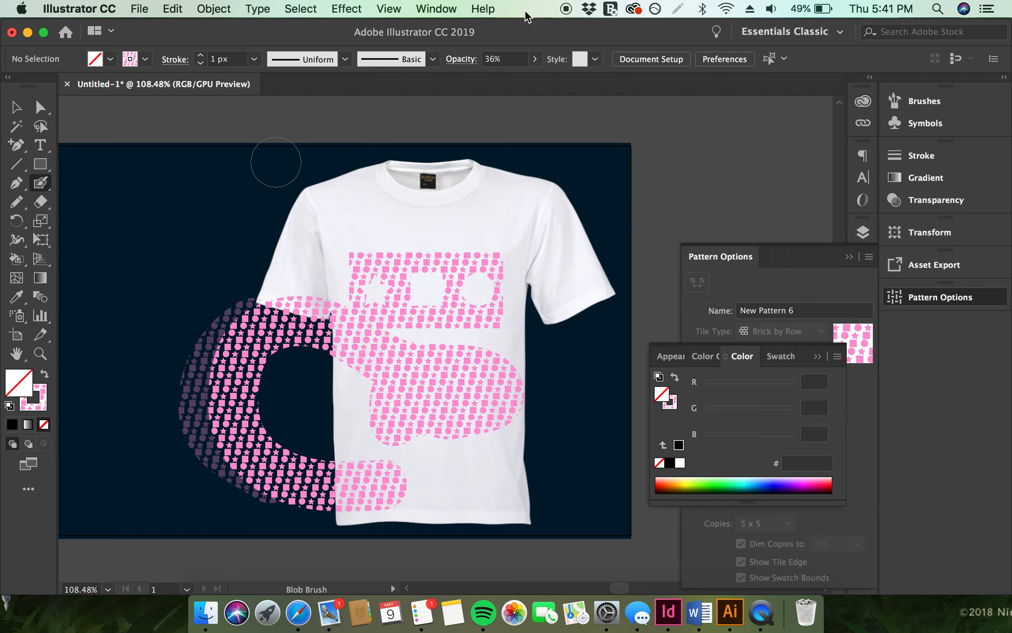
Delete the blob brush strokes and undo the recent brush and opacity changes
key("v")
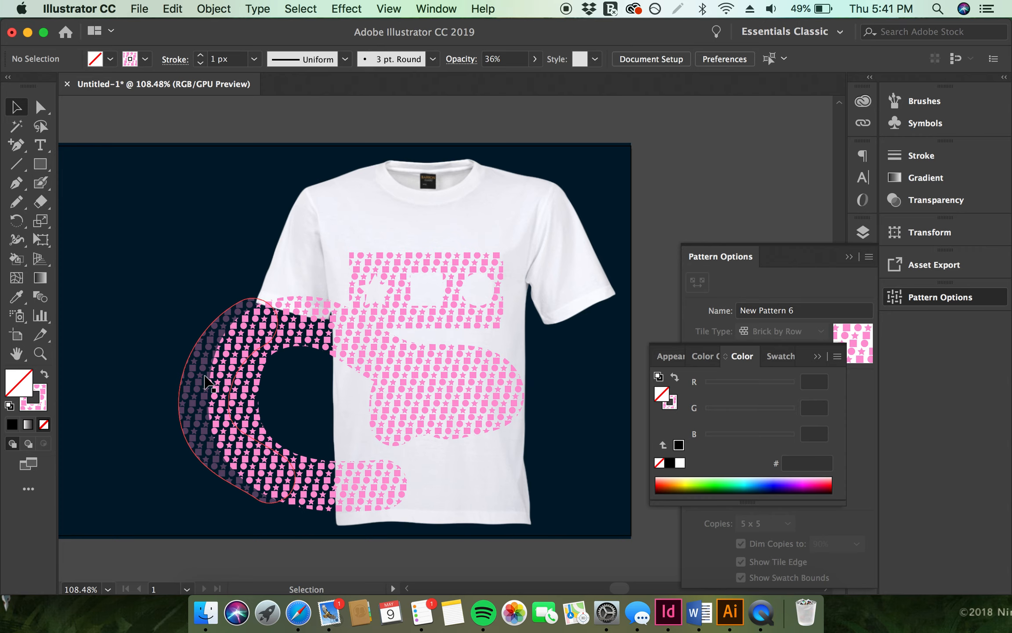
double_click(205, 379)
key("Delete")
double_click(238, 389)
left_click(238, 388)
key("Delete")
key("super+z")
key("super+z")
key("super+z")
key("super+z")
key("super+z")
key("super+z")
key("super+z")
key("super+z")
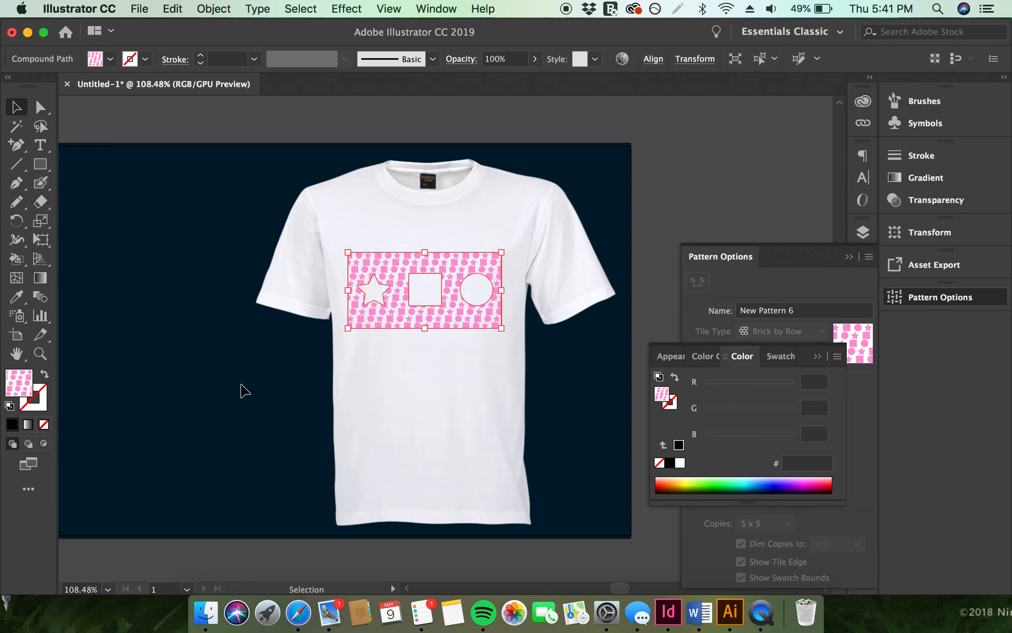